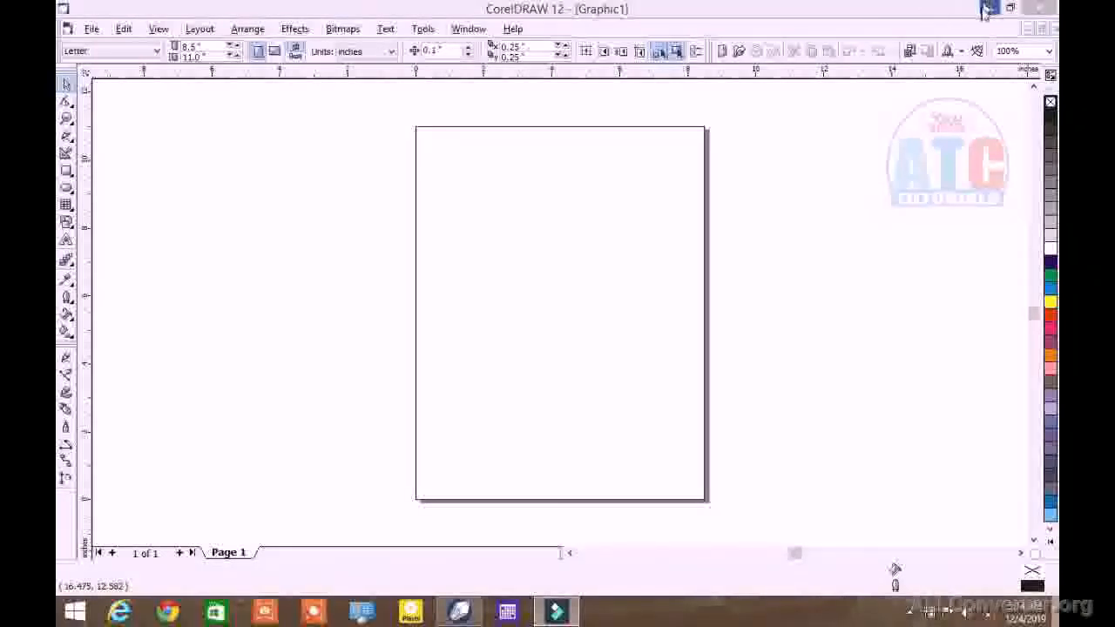
Step: Open the ice_screenshot logo image from the desktop to examine the reference design, and return to the empty CorelDRAW page
click(990, 10)
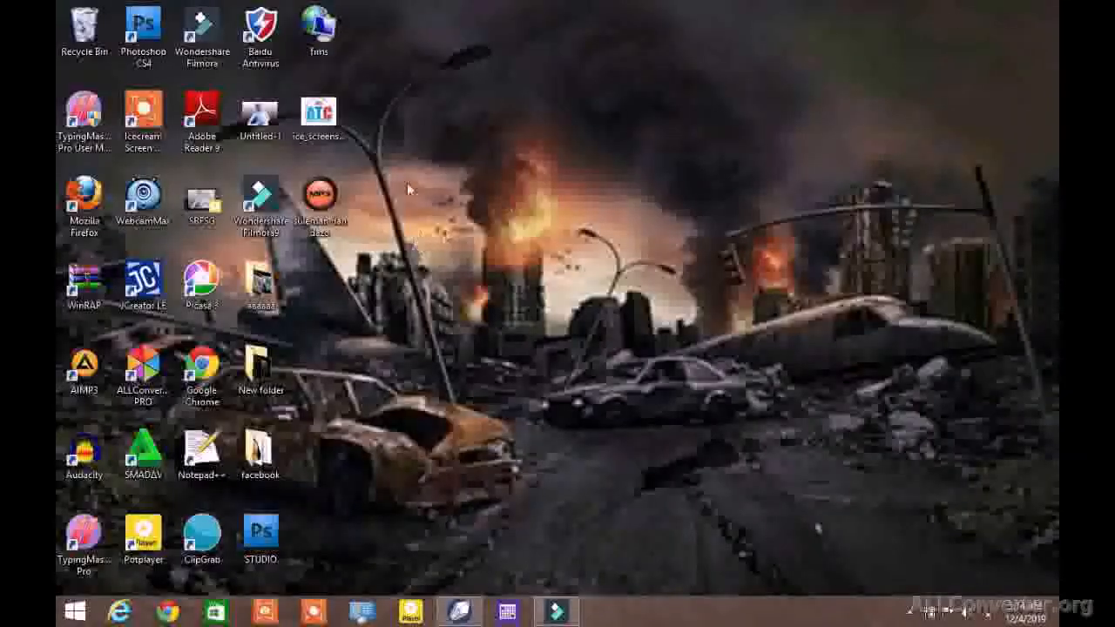
click(324, 125)
double_click(324, 125)
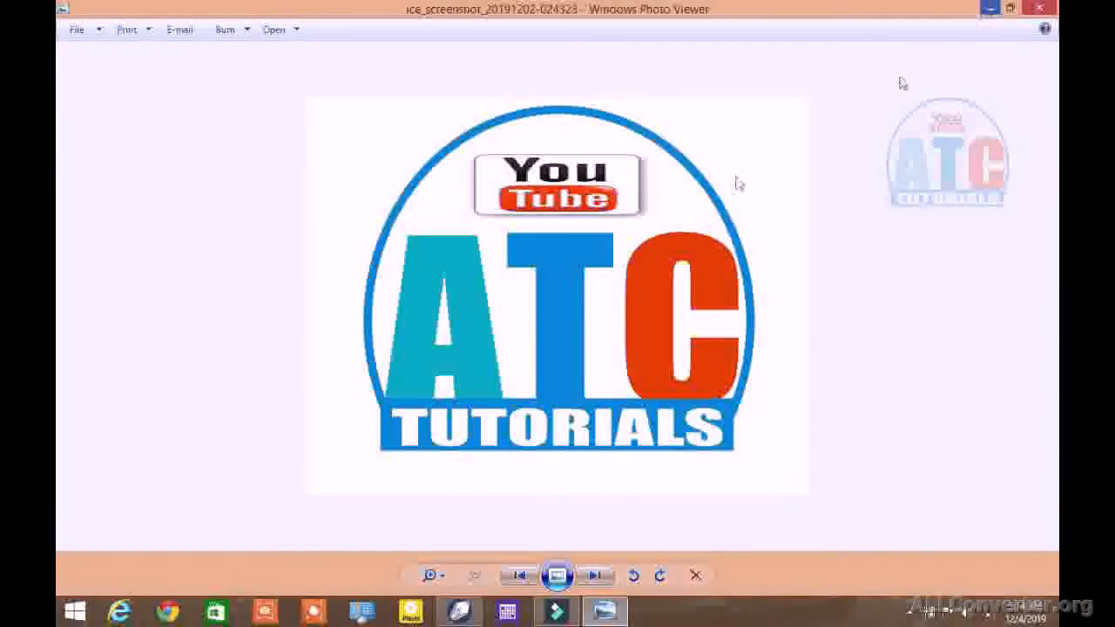
click(990, 9)
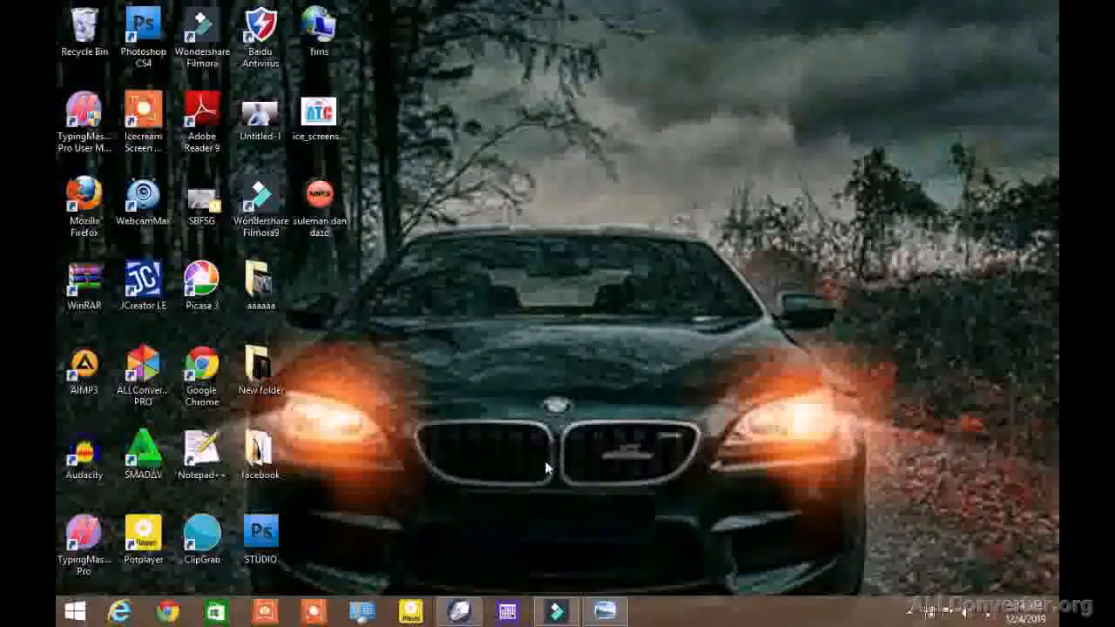
click(461, 613)
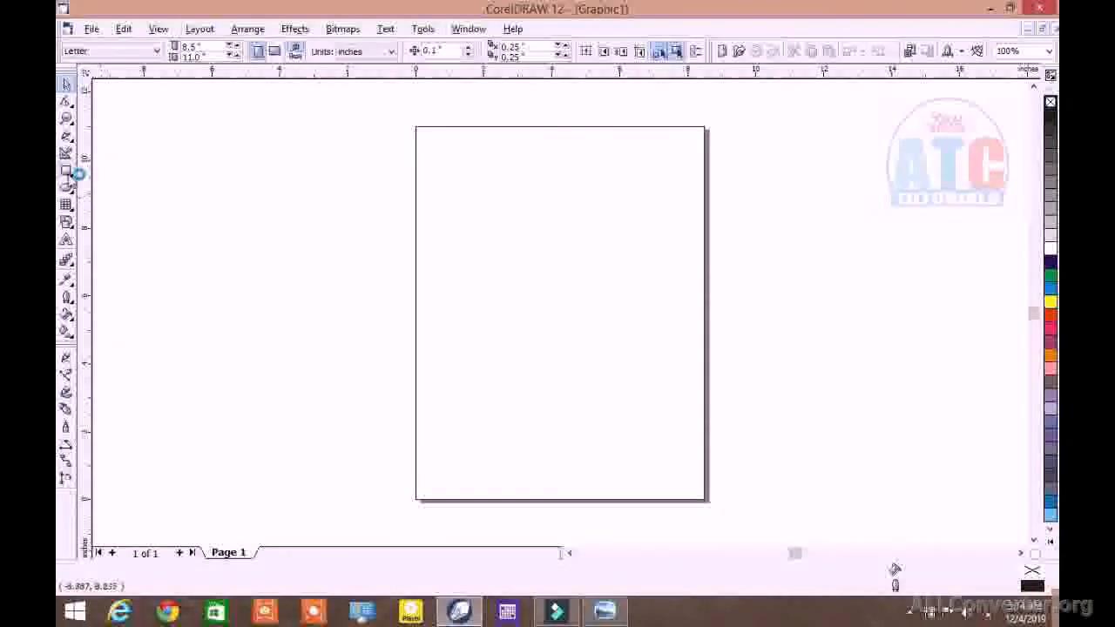
click(67, 241)
click(512, 240)
drag(512, 236, 546, 250)
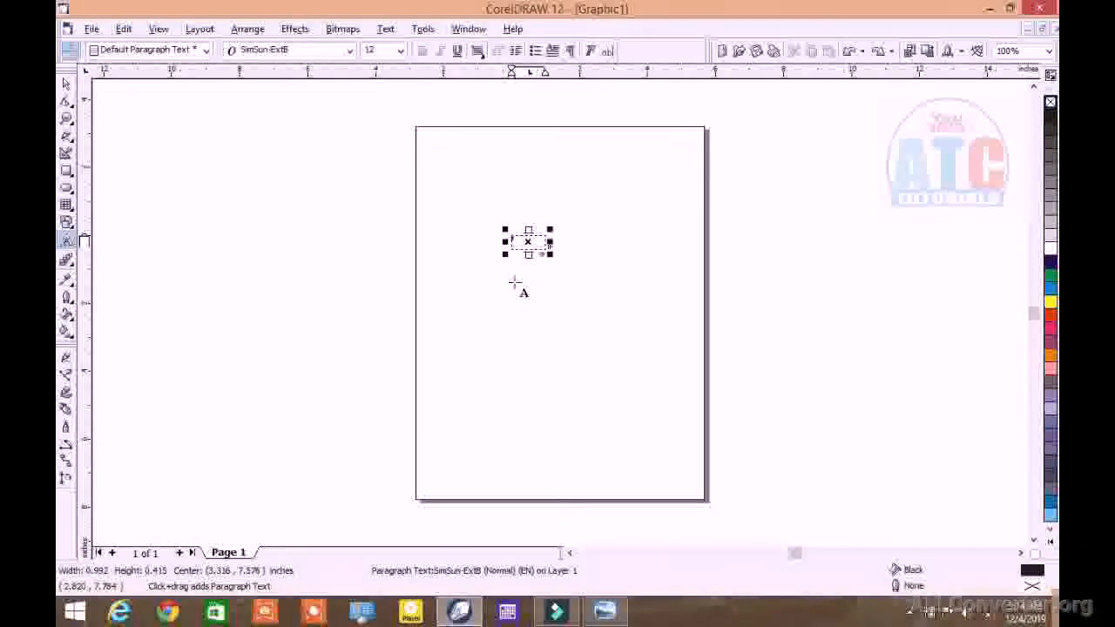
key(ctrl+z)
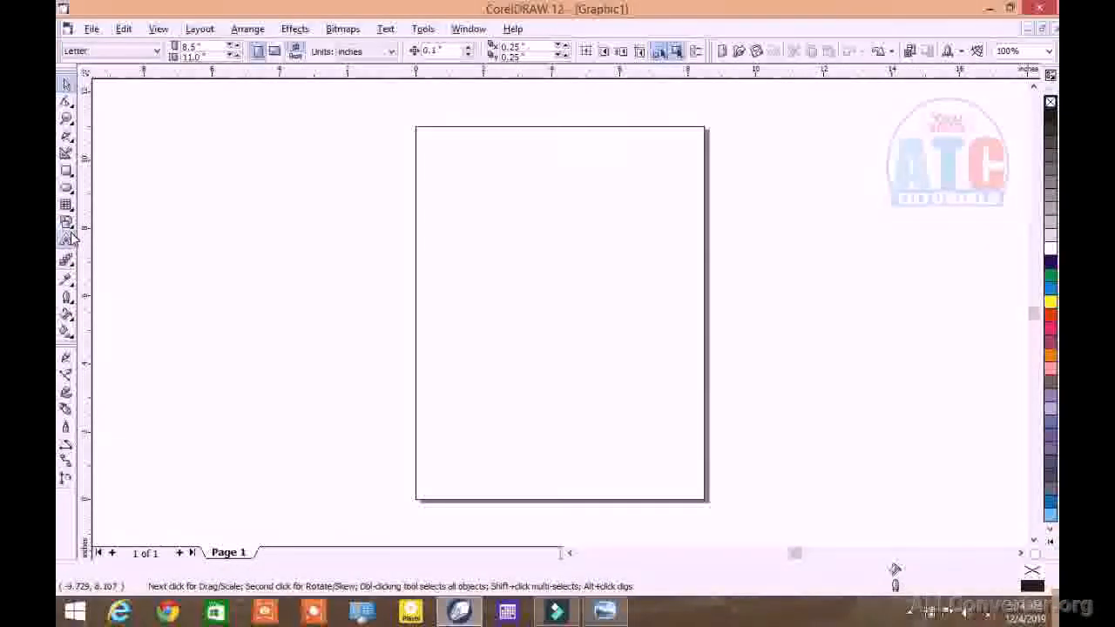
Step: Add the artistic text "ATC" near the middle of the page and enlarge it to about 315 points
click(67, 239)
click(491, 287)
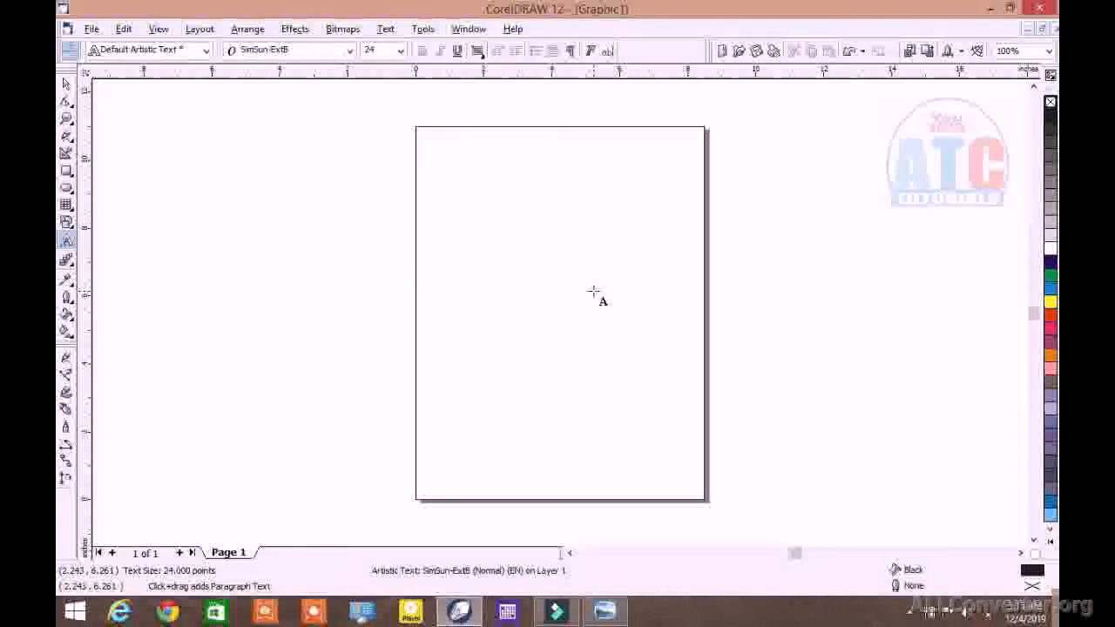
text(TC)
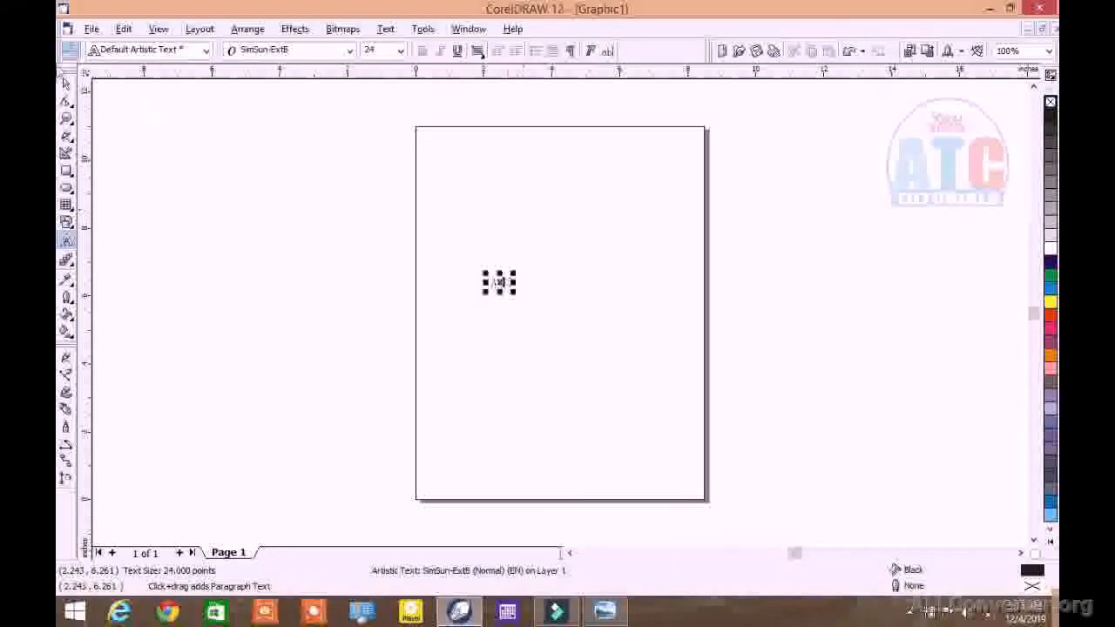
click(65, 85)
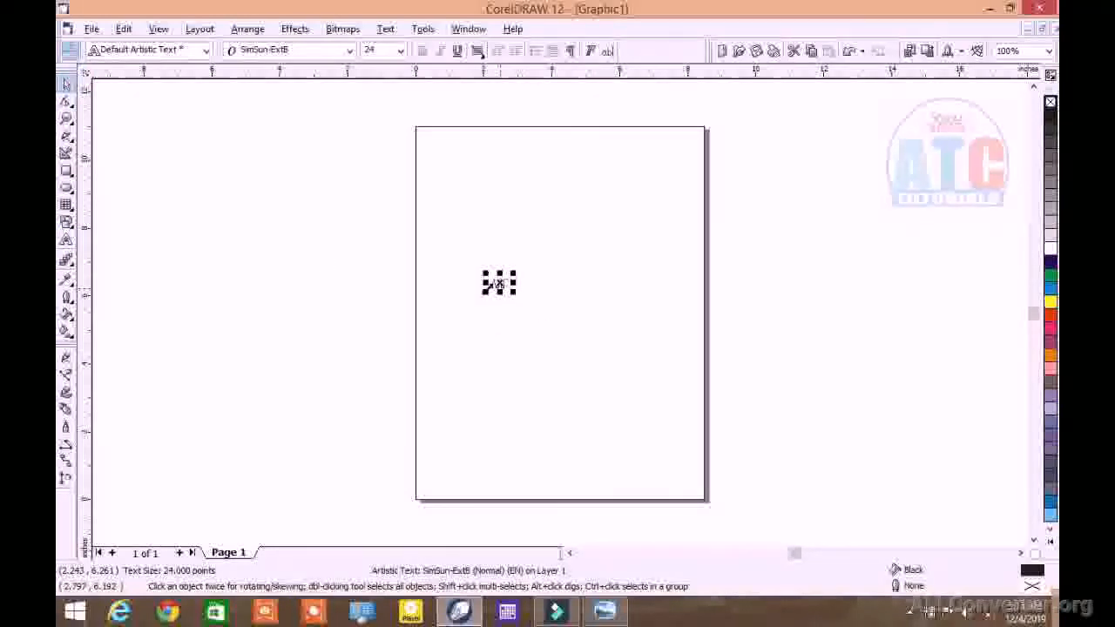
drag(514, 296, 656, 341)
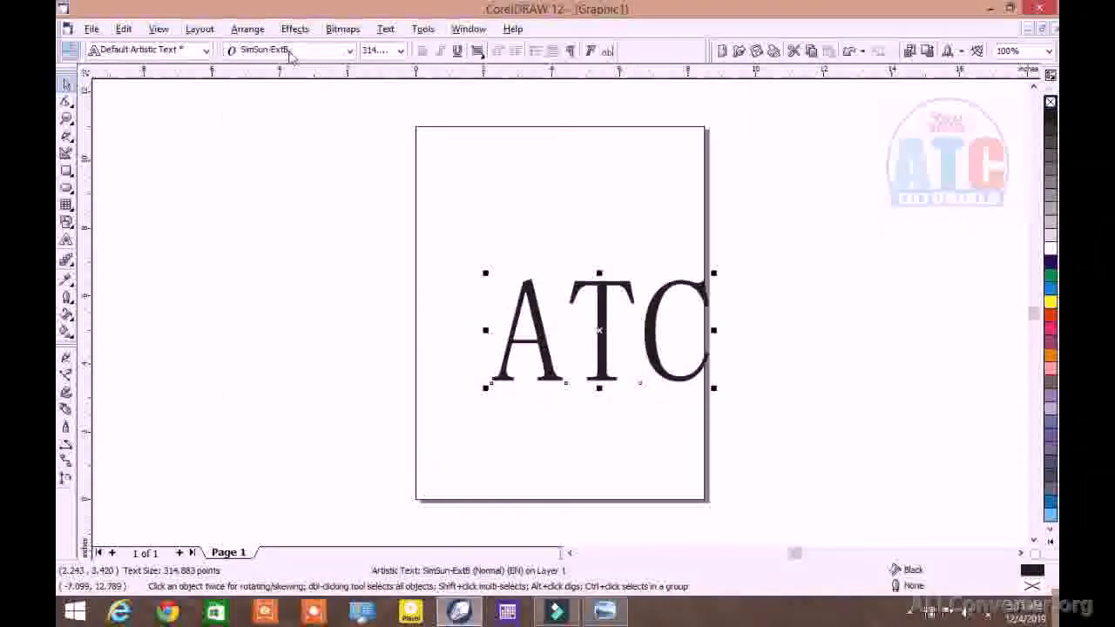
Step: Set the font of the ATC text to Arial Black
click(283, 50)
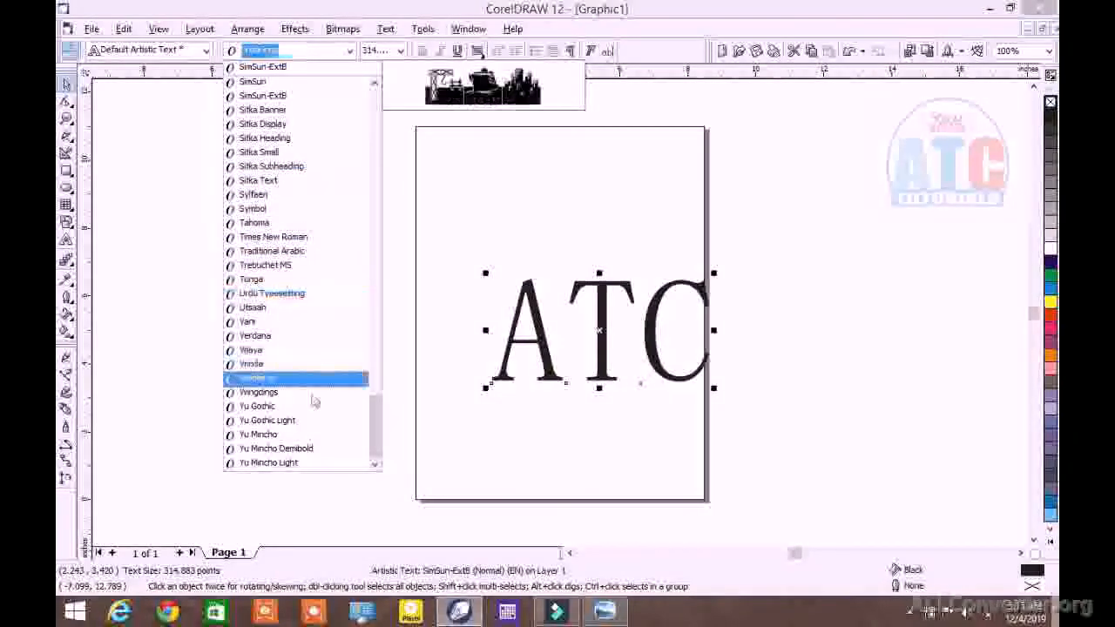
drag(375, 384, 376, 84)
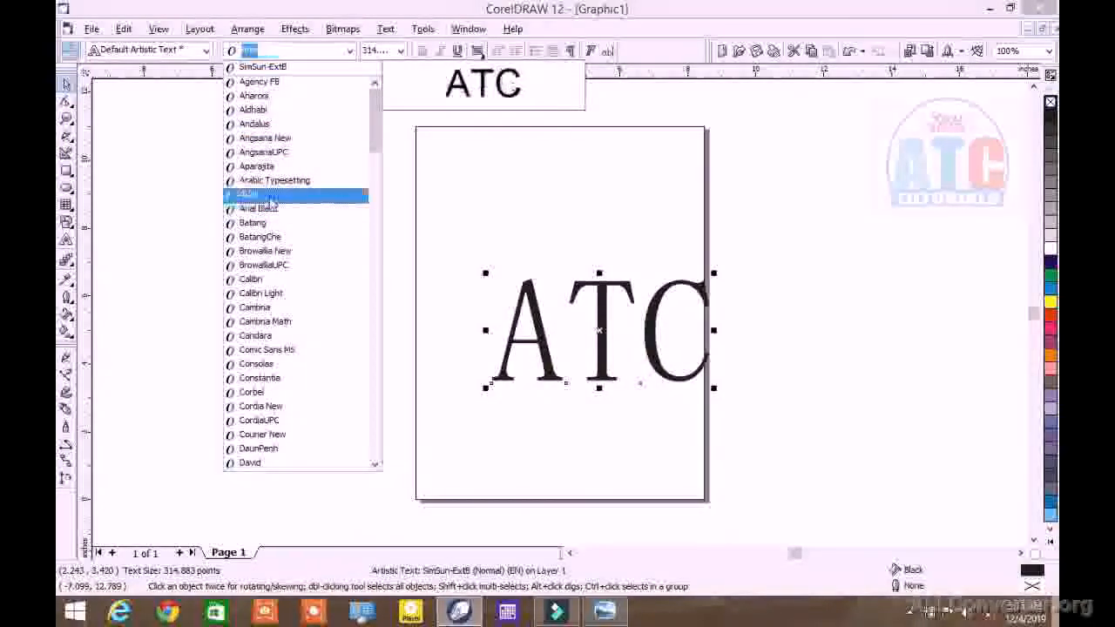
click(264, 210)
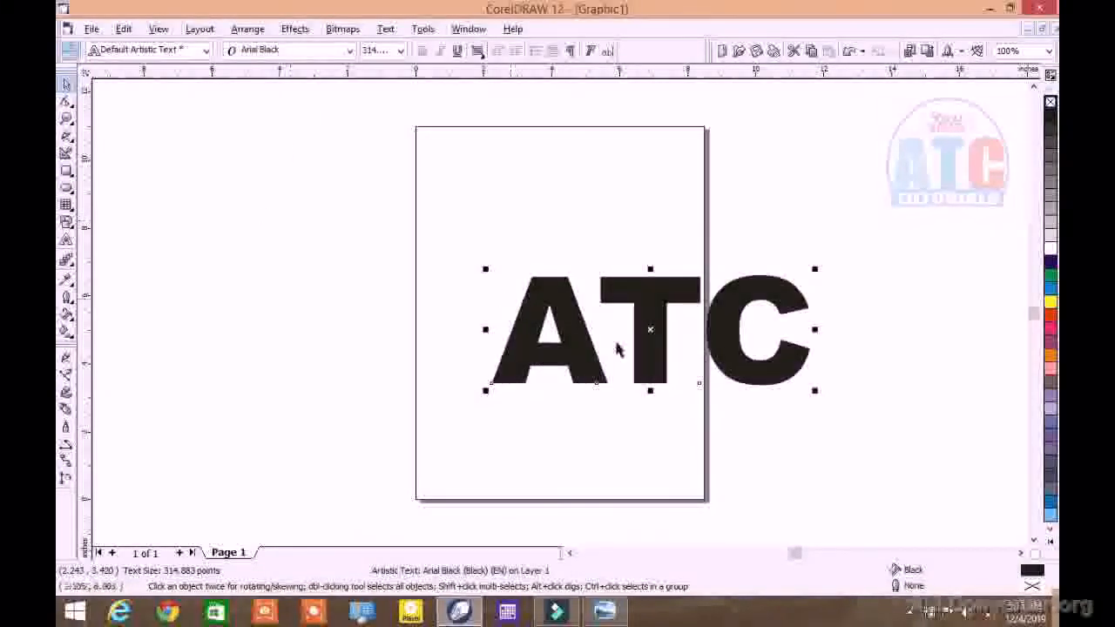
click(621, 347)
click(212, 169)
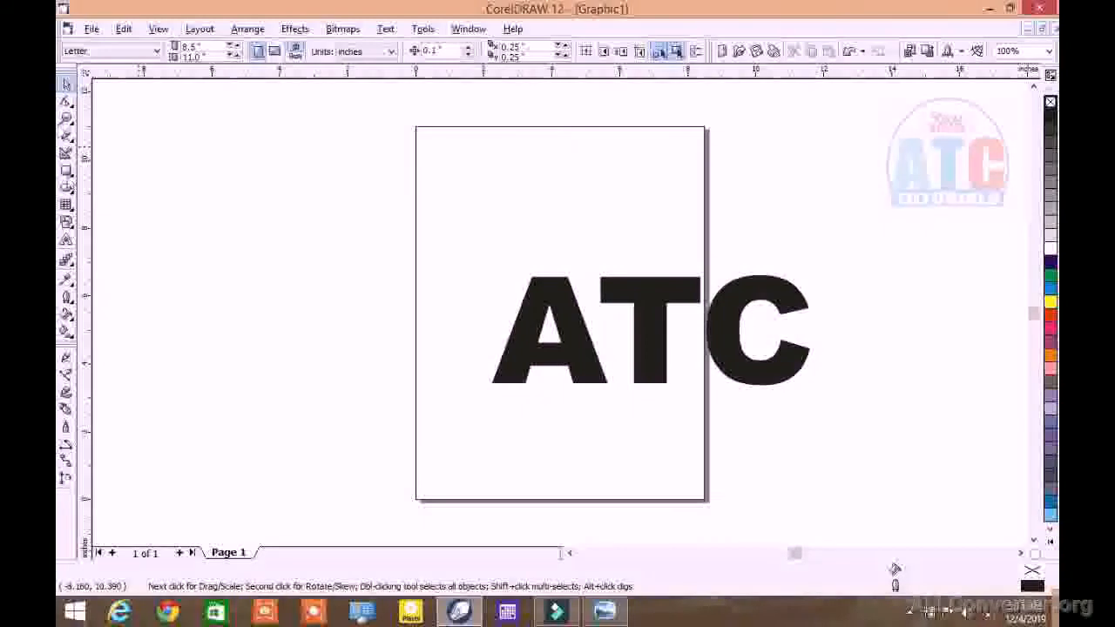
Step: Colour only the letter A of the ATC text Ice Blue, keeping the letters in their original order
click(67, 239)
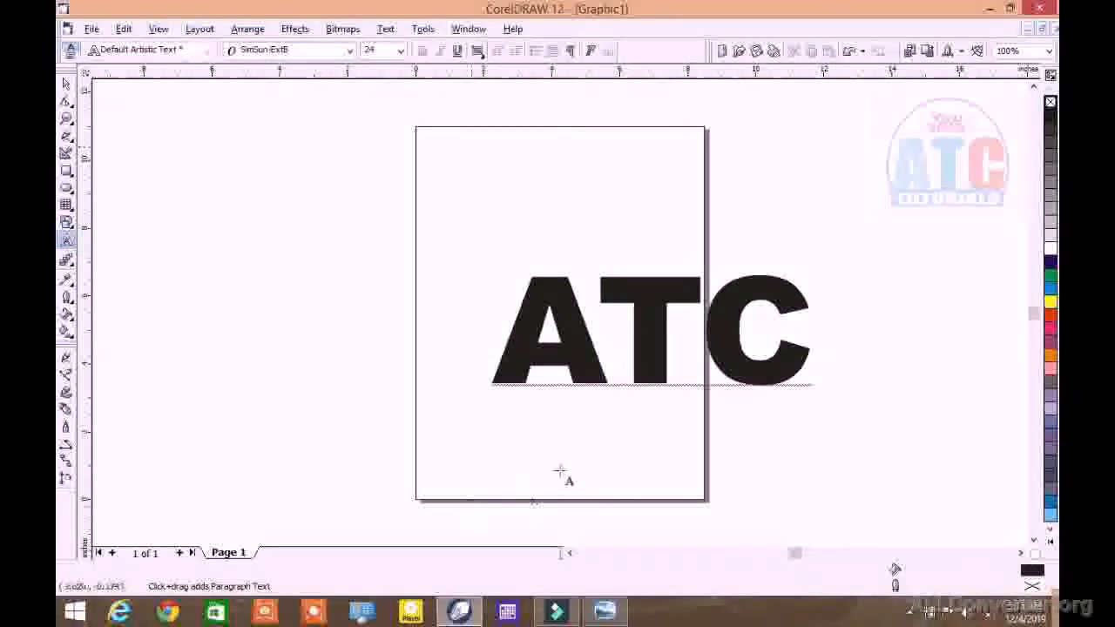
click(604, 370)
key(shift+Left)
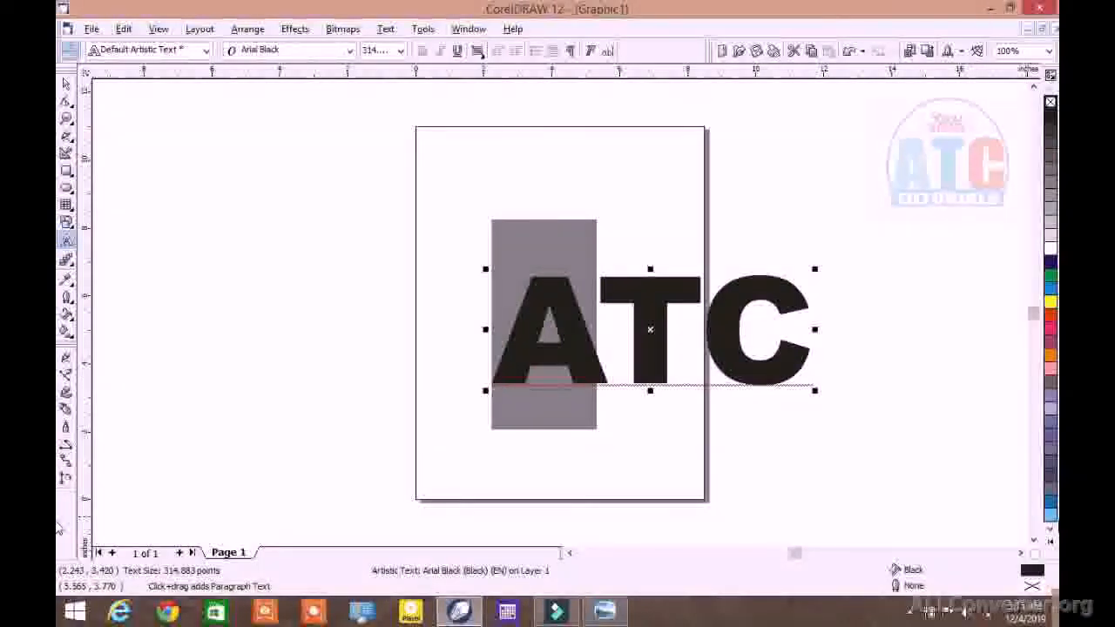
click(1049, 514)
drag(609, 370, 655, 367)
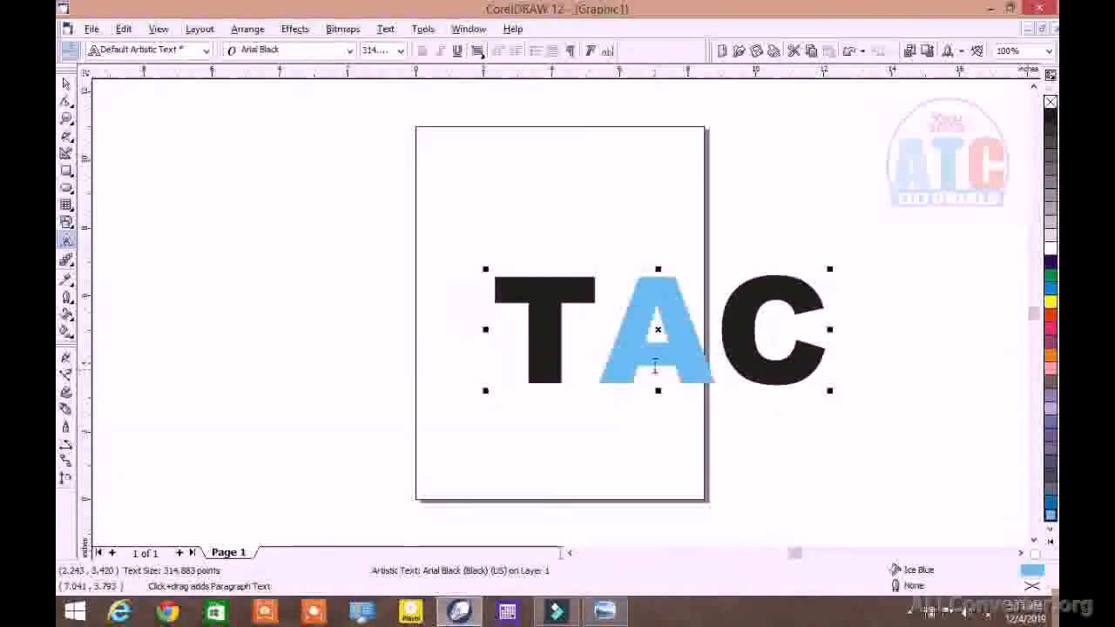
key(ctrl+z)
Step: Colour only the letter T of the ATC text Cyan
click(636, 365)
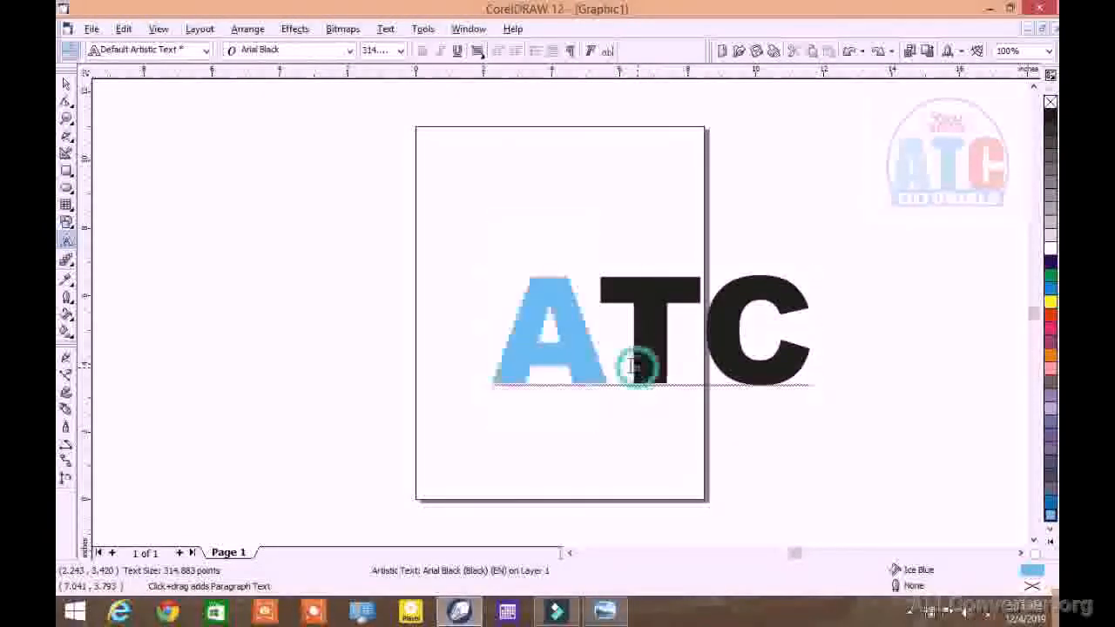
drag(627, 366, 679, 375)
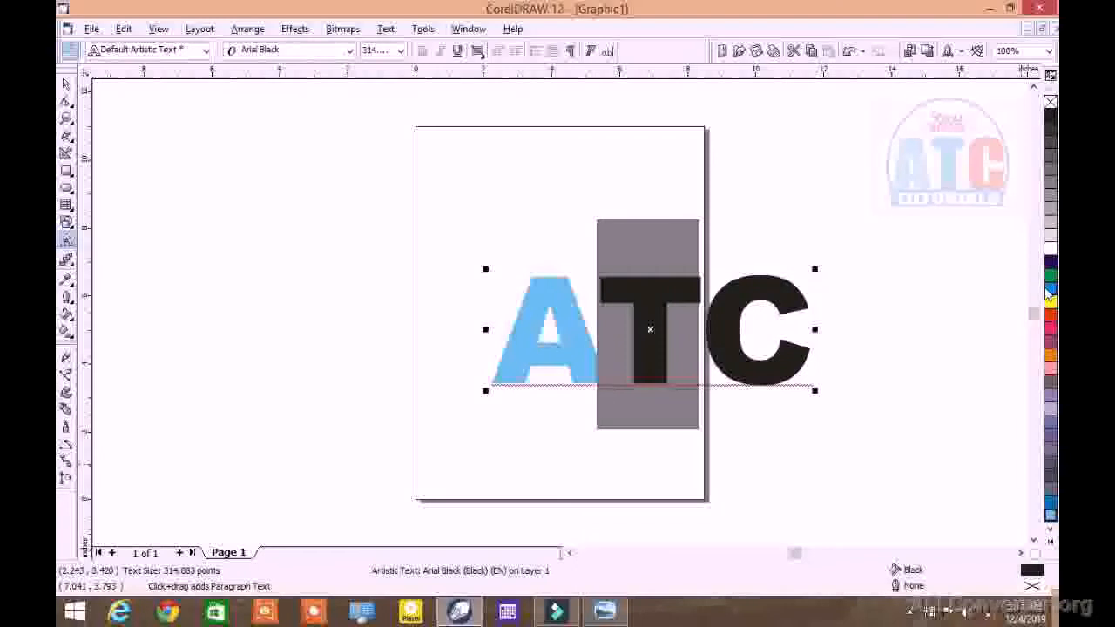
click(1049, 289)
Step: Colour only the letter C of the ATC text Red
click(704, 366)
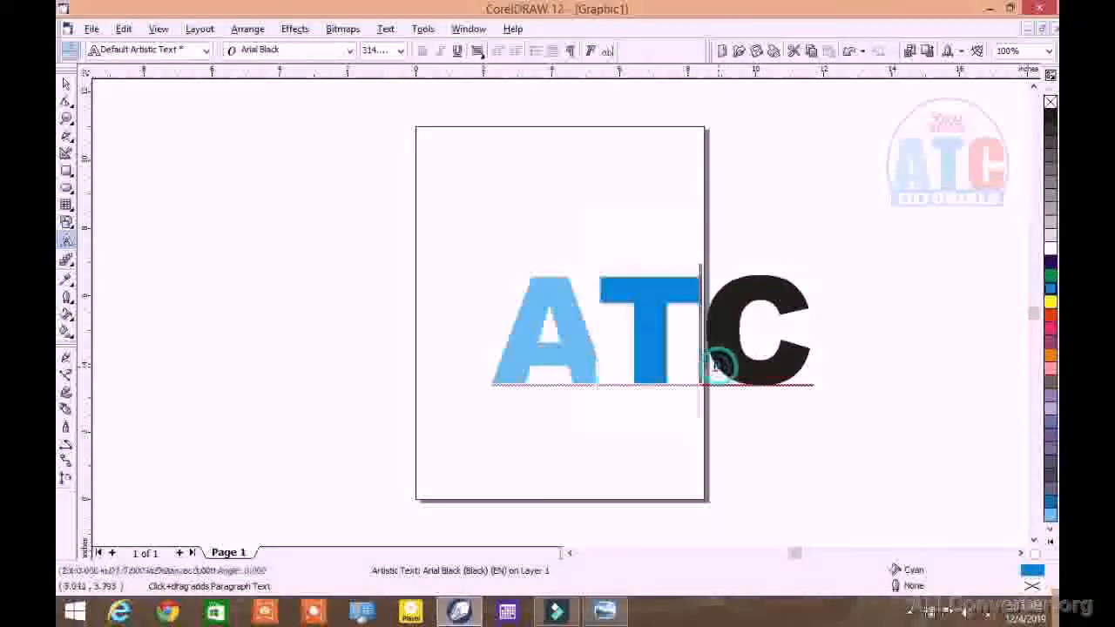
drag(702, 366, 815, 366)
drag(908, 351, 906, 349)
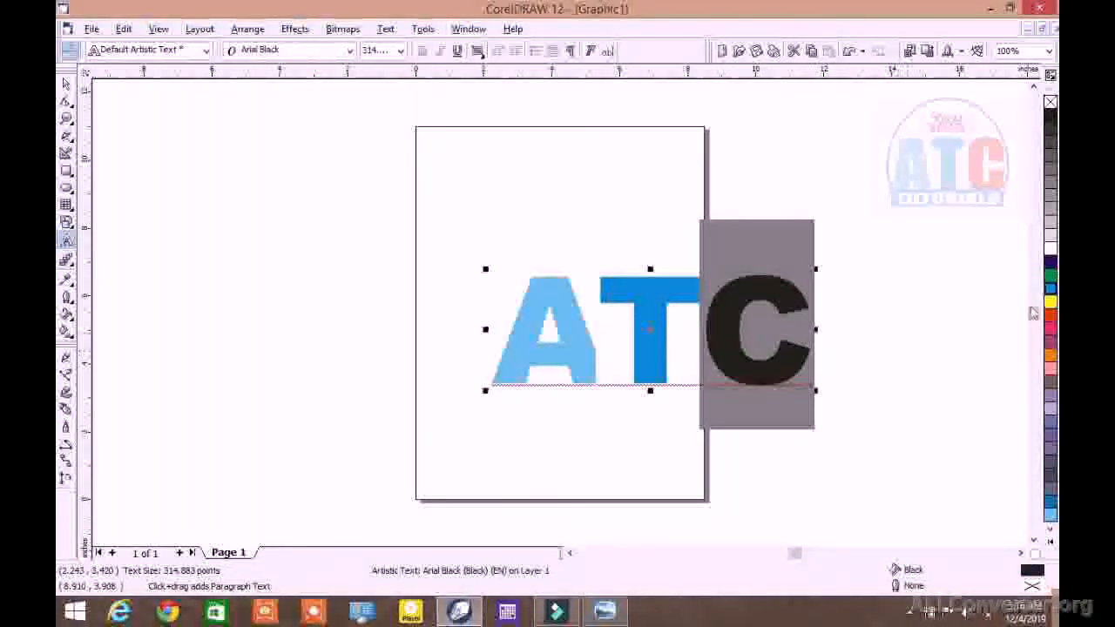
click(1051, 319)
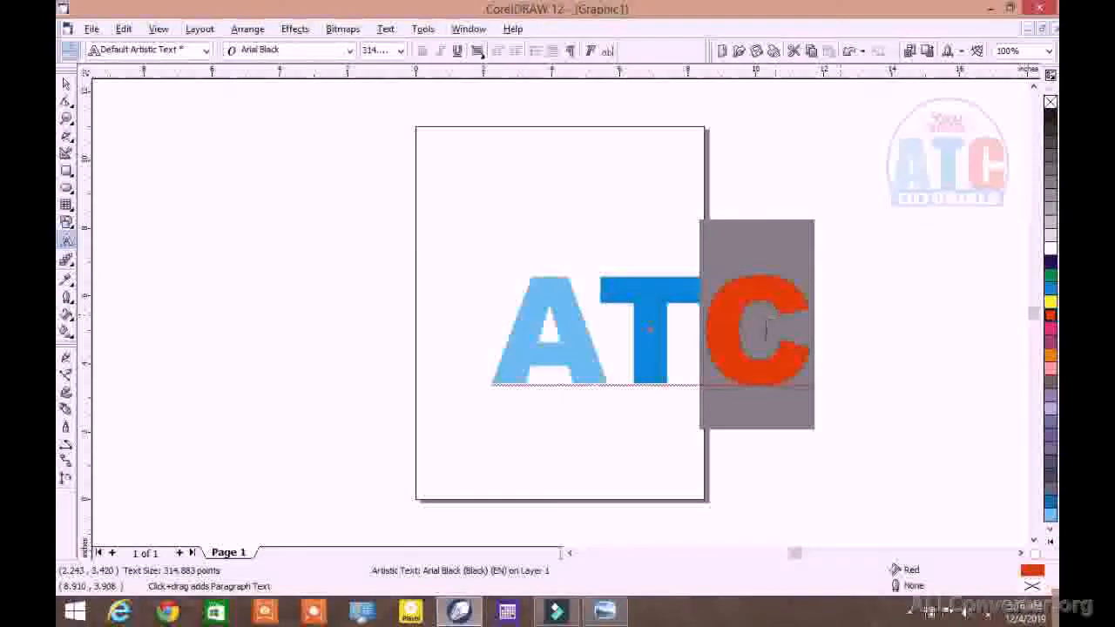
click(771, 333)
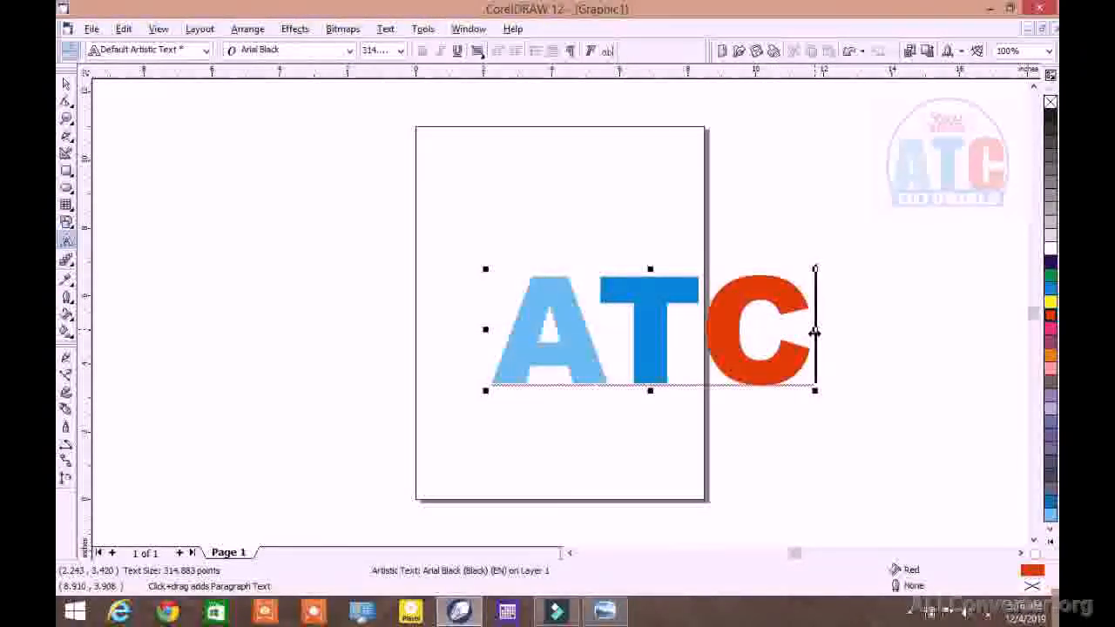
Step: Narrow and shorten the ATC text to a size of about 184 points and move it to the upper half of the page
drag(814, 331, 662, 345)
drag(571, 390, 571, 355)
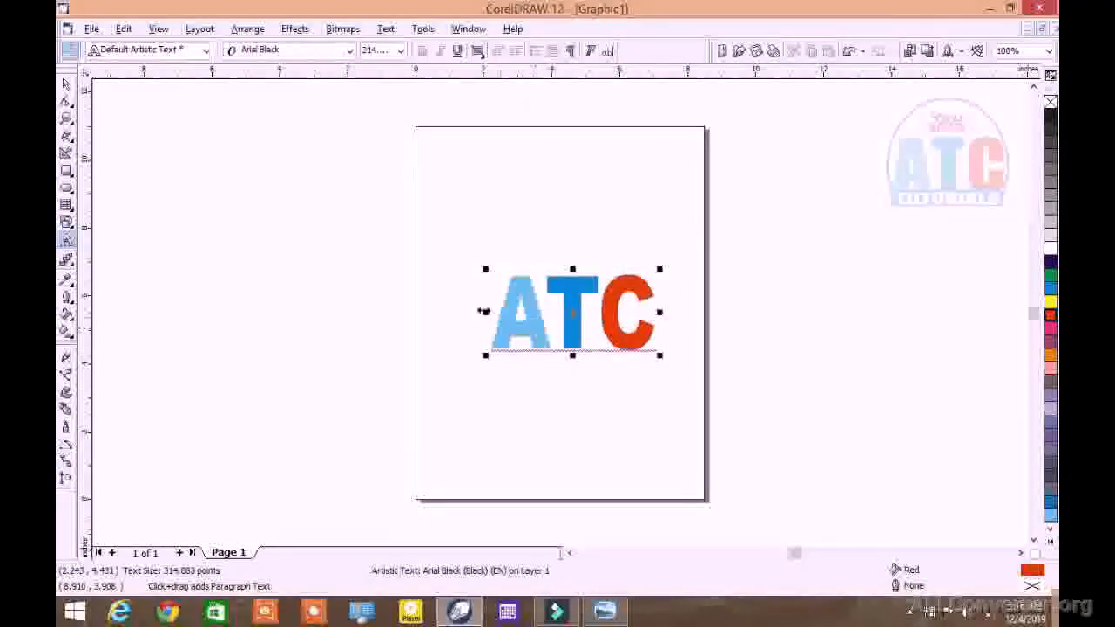
drag(484, 311, 550, 229)
click(533, 234)
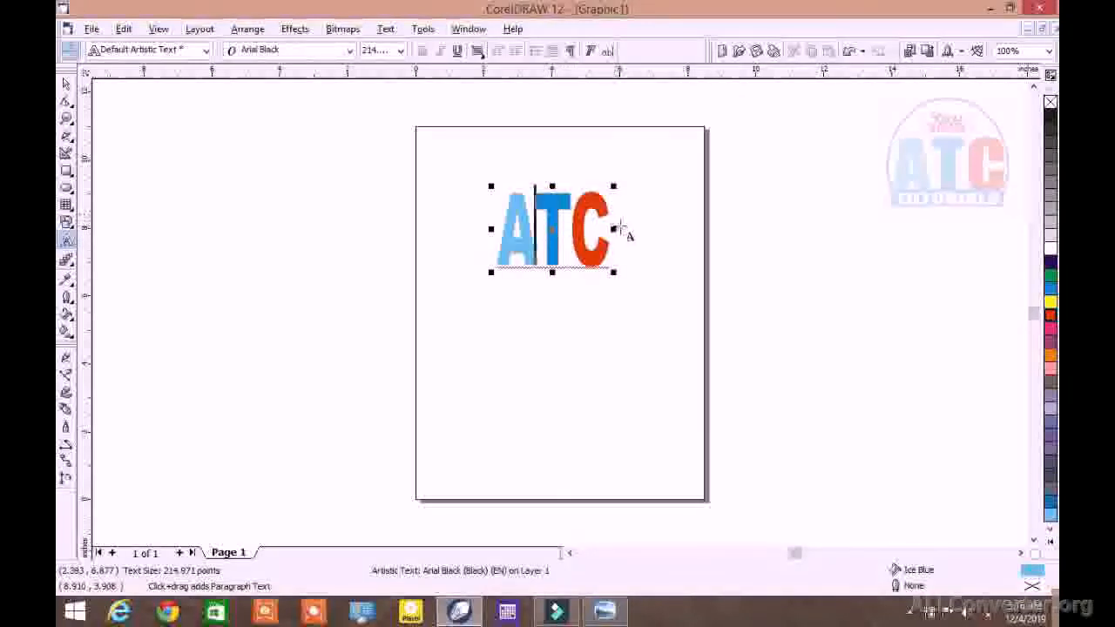
drag(614, 230, 594, 230)
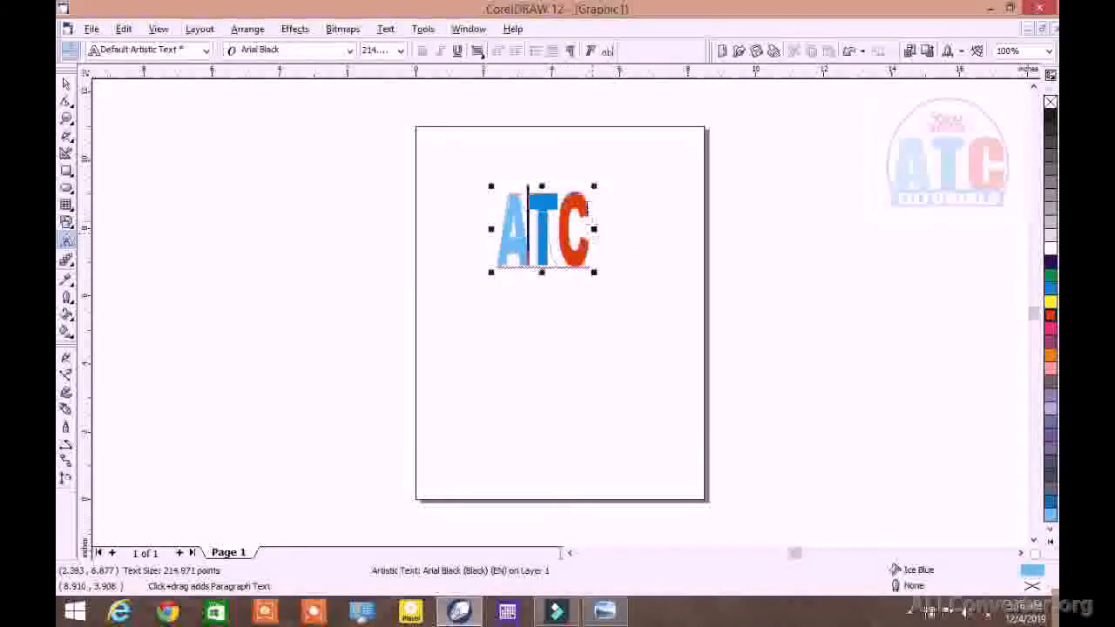
drag(542, 186, 542, 197)
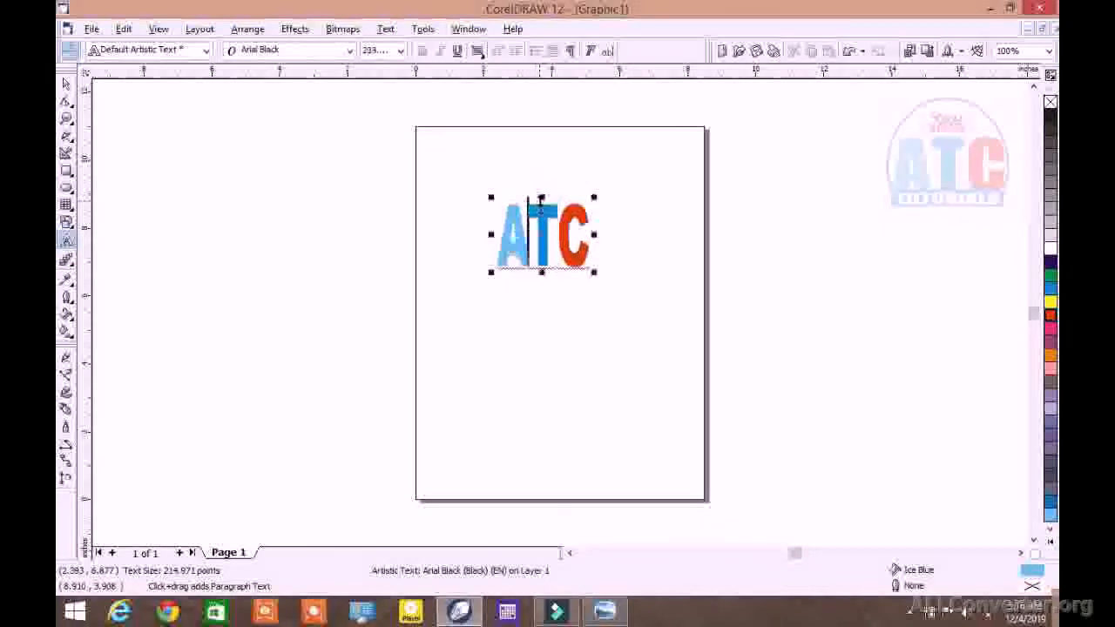
click(66, 84)
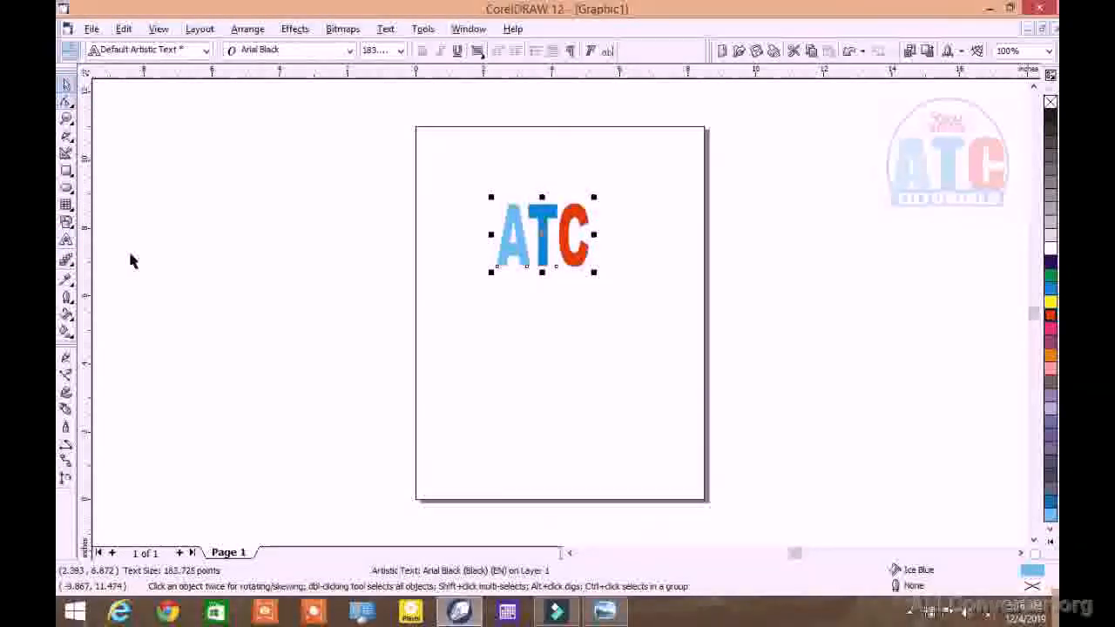
Step: Draw a rectangle about 2.63 by 0.78 inches directly beneath the ATC text, matching the width of the letters
click(66, 172)
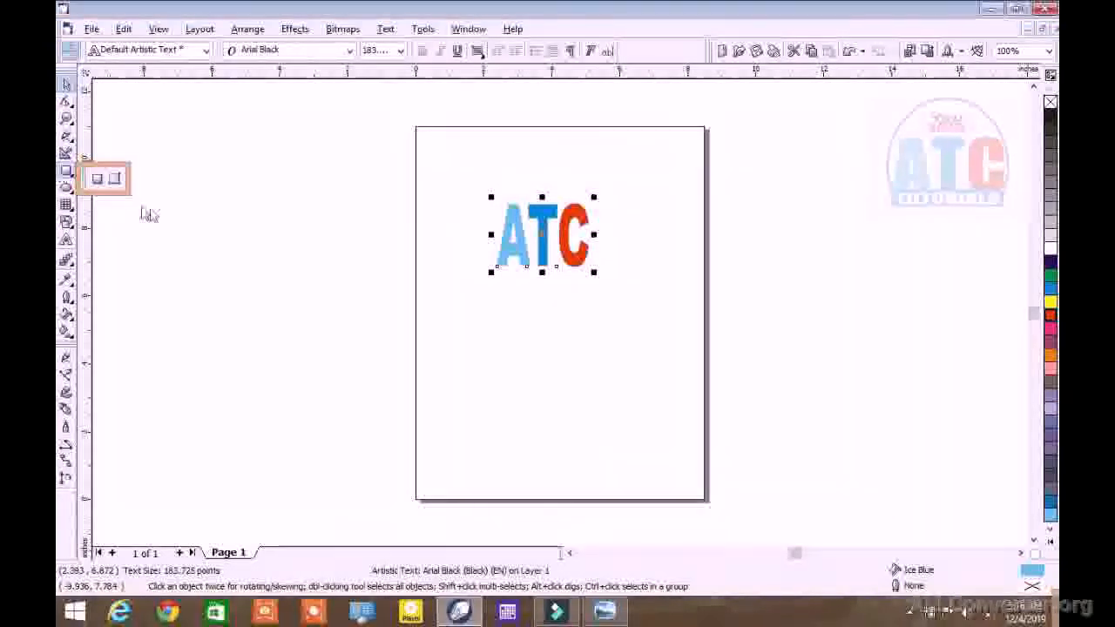
click(101, 185)
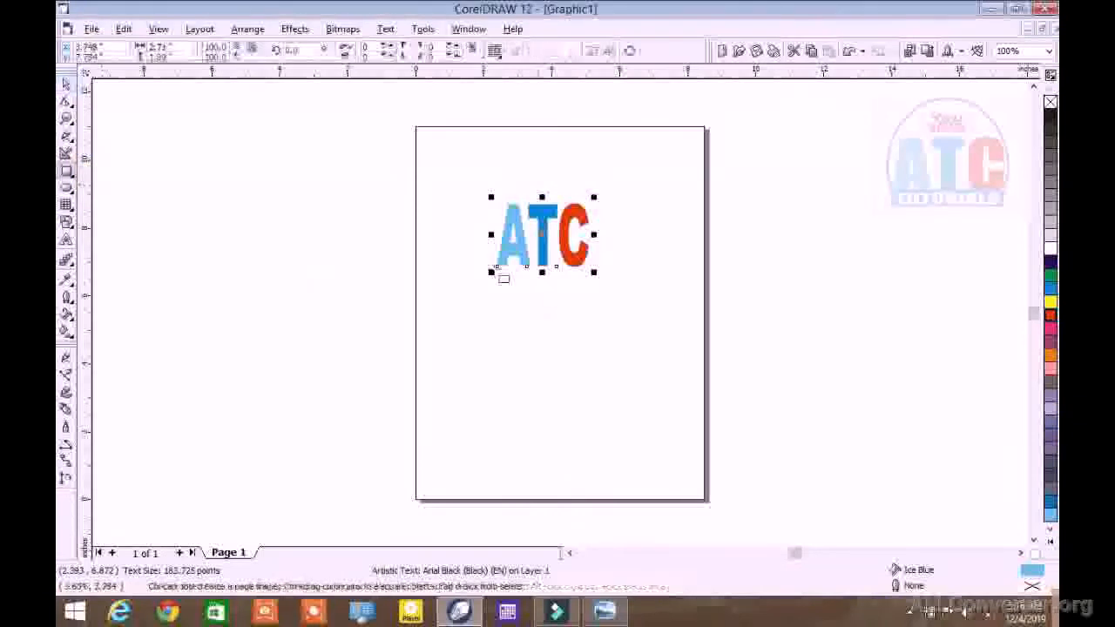
drag(474, 275, 557, 280)
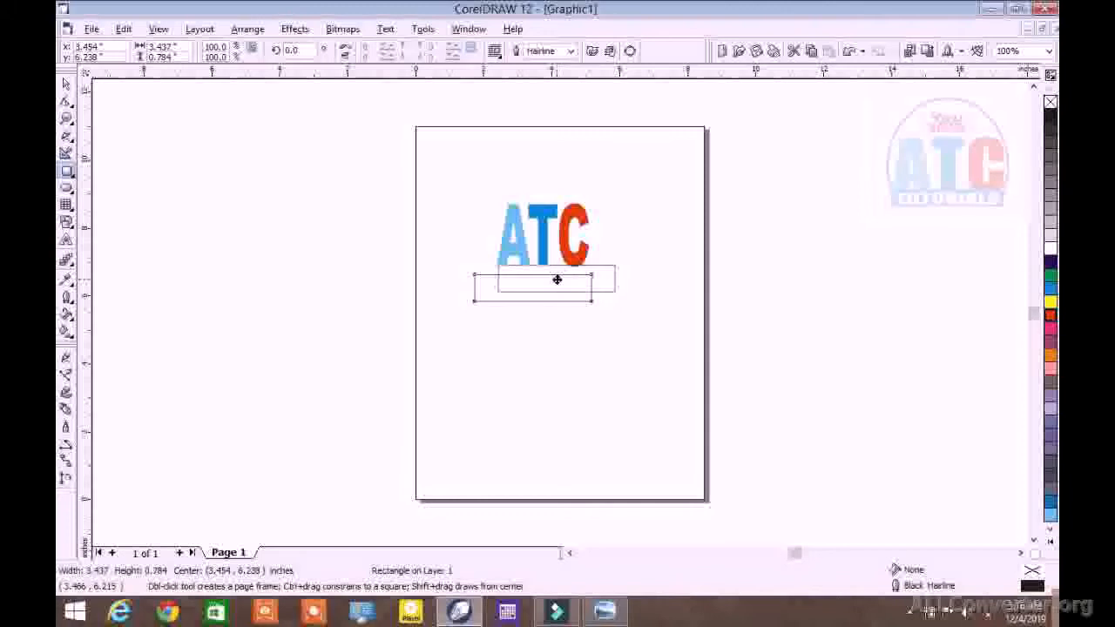
drag(558, 279, 588, 283)
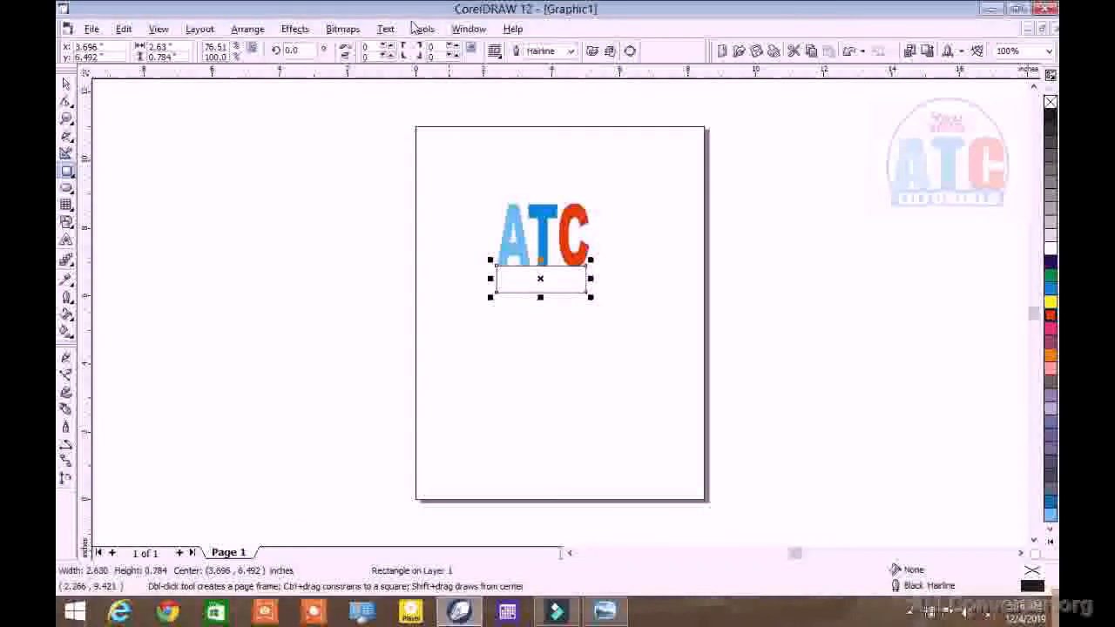
Step: Fill the rectangle beneath the ATC text with Cyan and set its outline width to None
click(1050, 291)
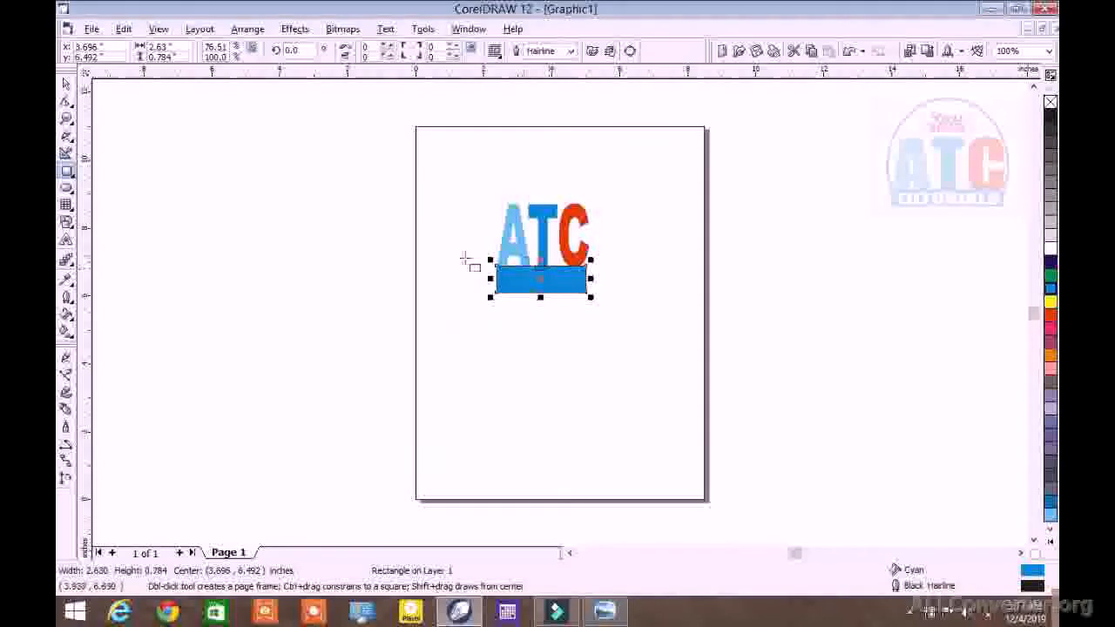
click(572, 52)
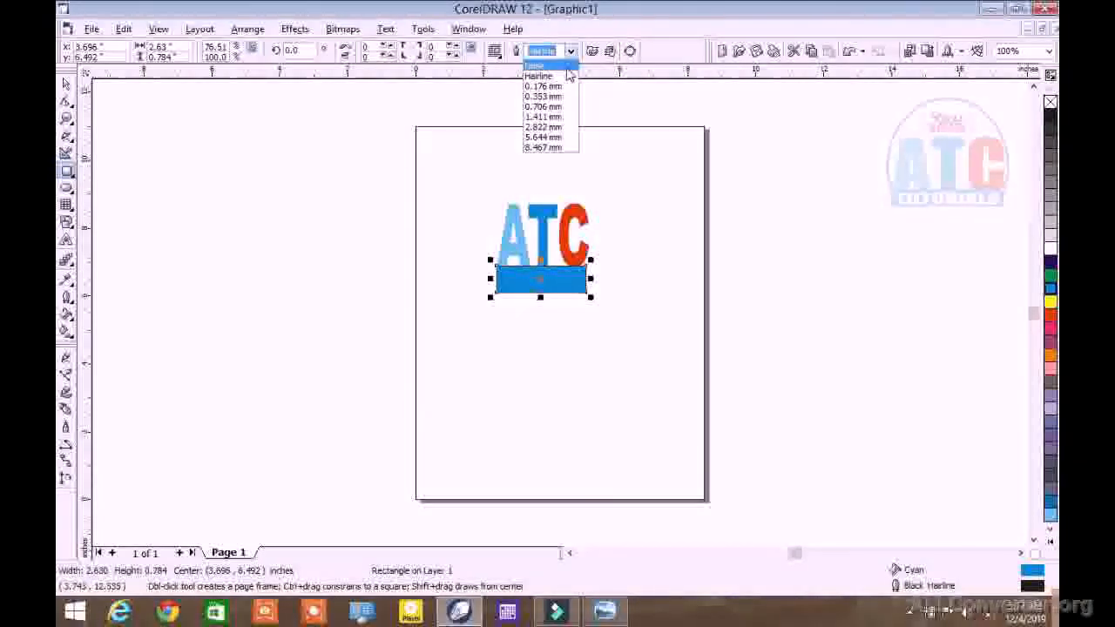
click(562, 66)
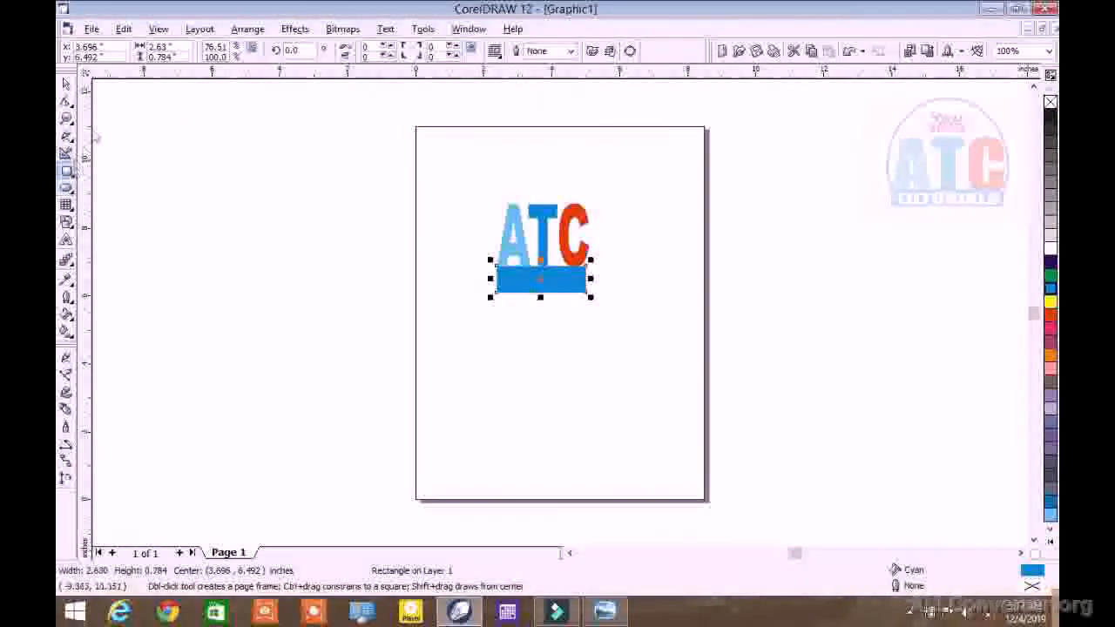
Step: Draw an unfilled ellipse about 3.16 by 3.25 inches around the ATC letters and move it to roughly centre on them
click(176, 216)
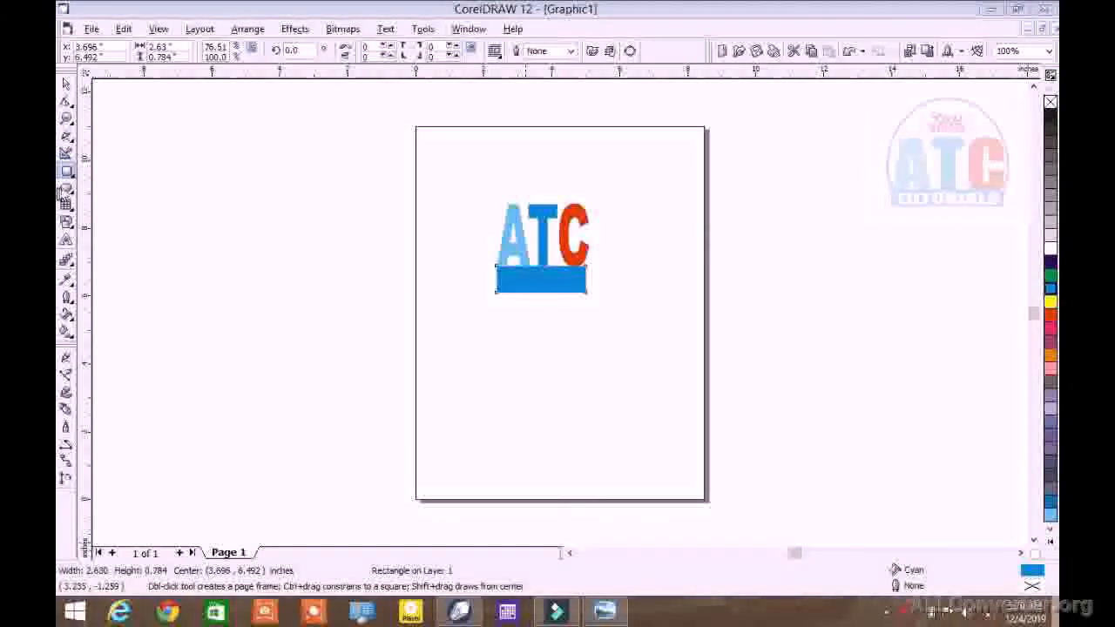
click(69, 188)
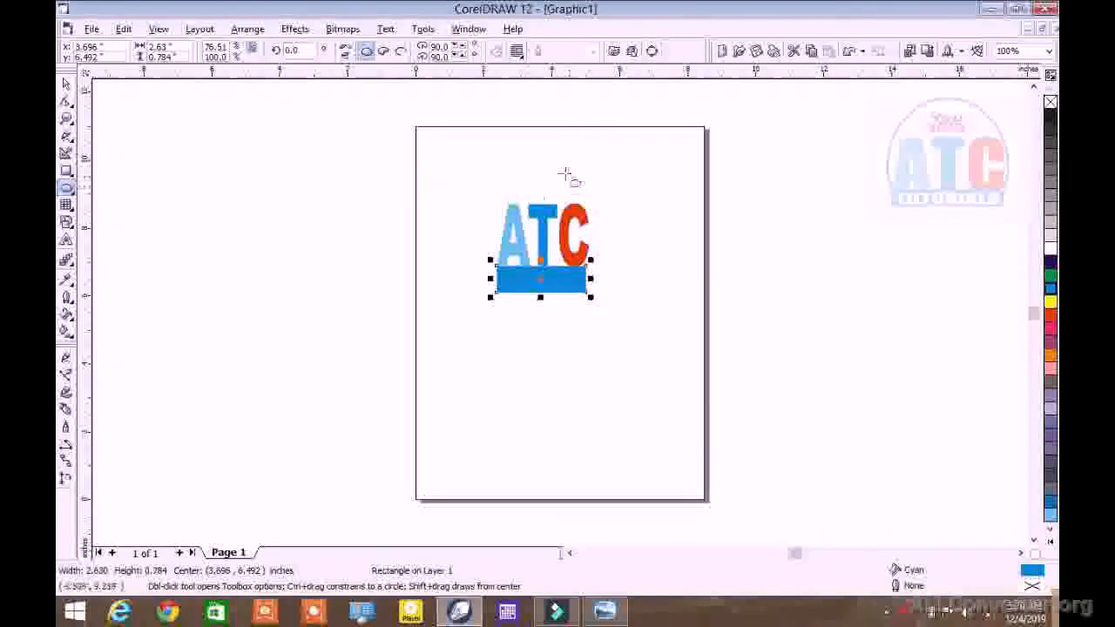
mouse_move(497, 174)
mouse_down()
mouse_move(509, 220)
mouse_move(578, 293)
mouse_move(604, 290)
mouse_up()
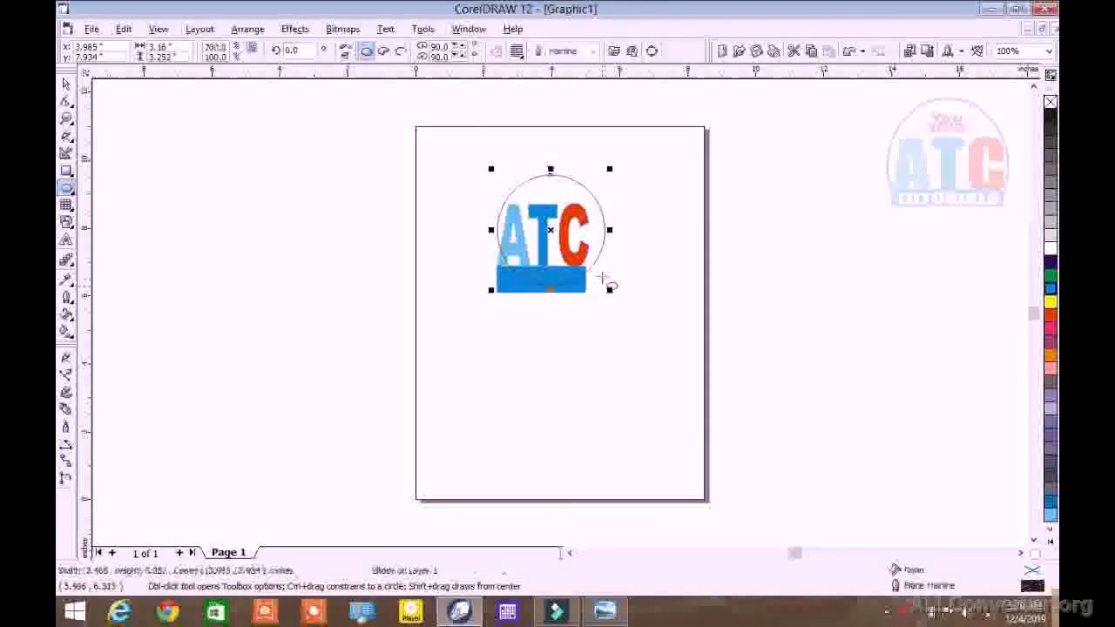
drag(549, 228, 536, 236)
drag(539, 230, 538, 238)
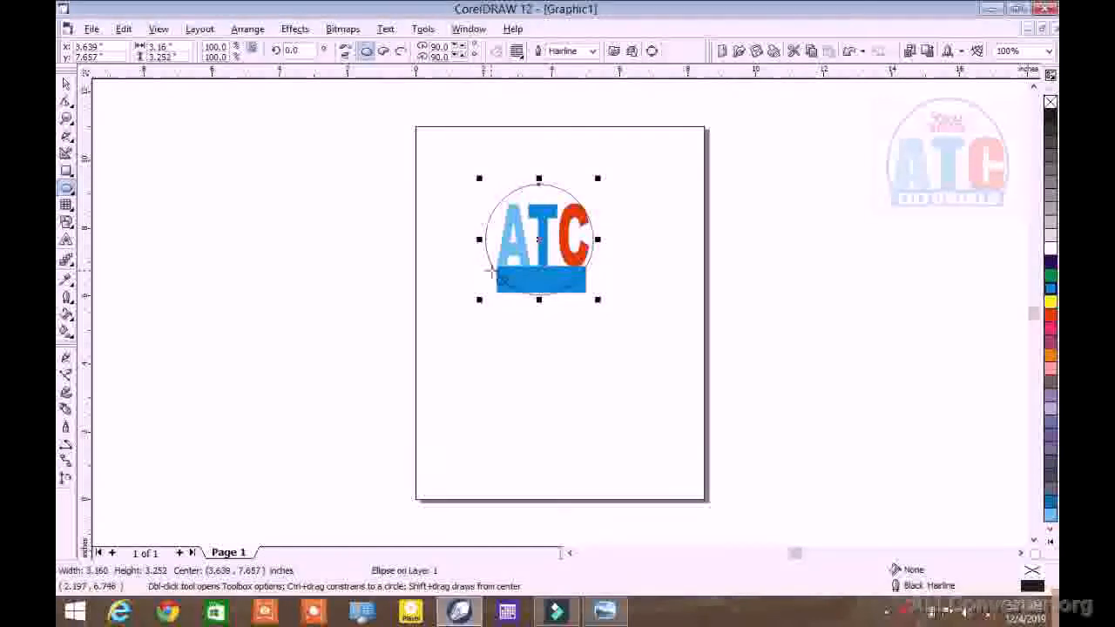
Step: Shift the ellipse slightly up and right, and narrow it to about 3.12 inches so it surrounds the letters evenly
scroll(485, 271, up, 3)
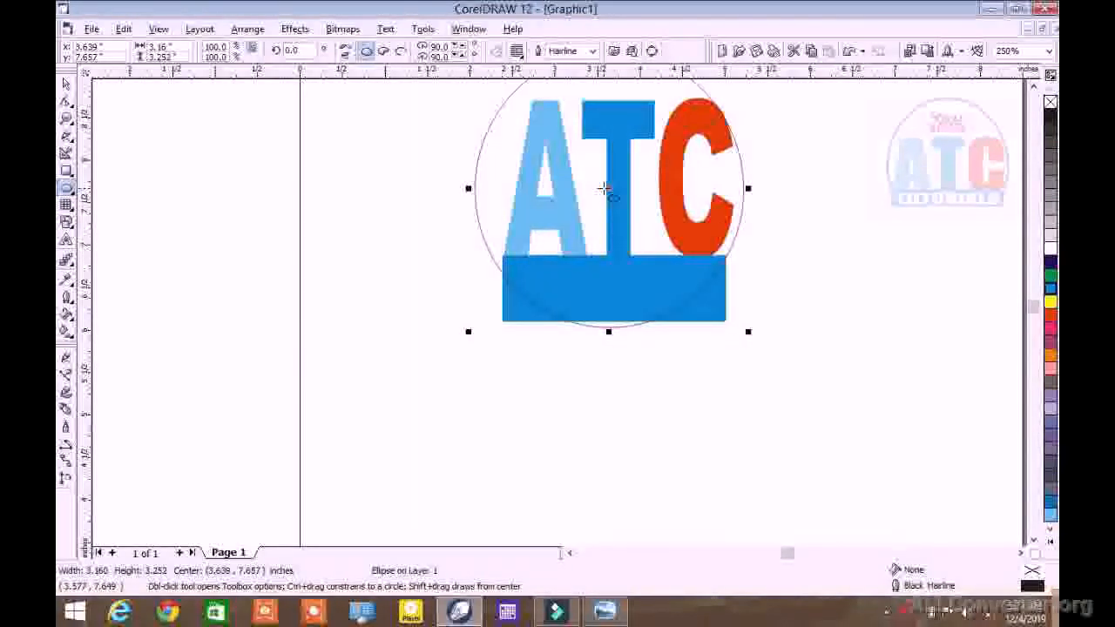
drag(606, 188, 615, 180)
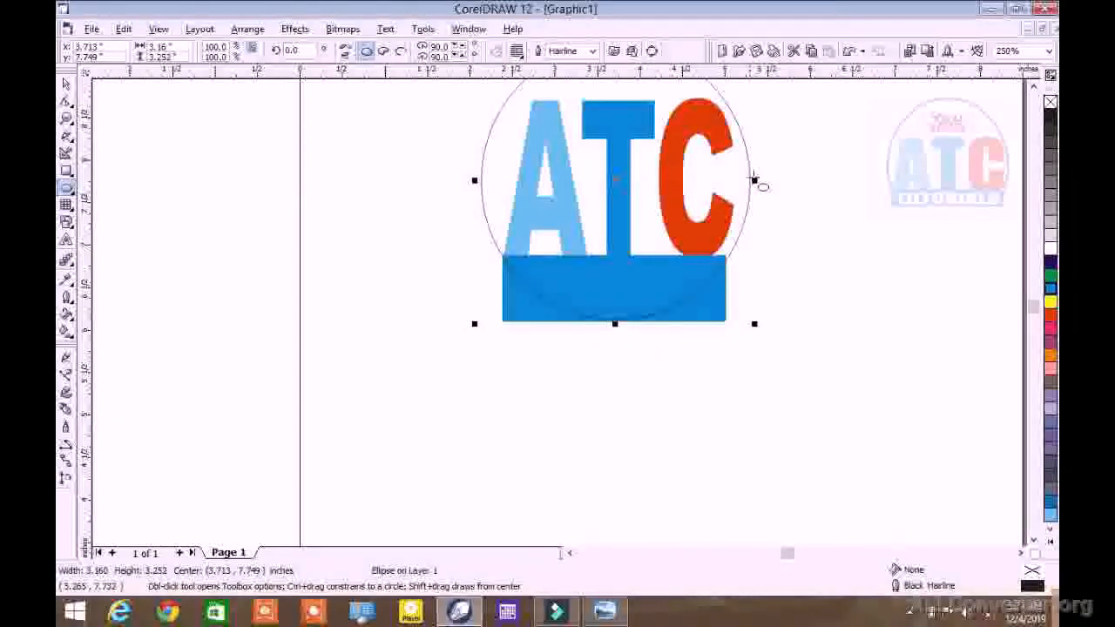
drag(755, 180, 749, 181)
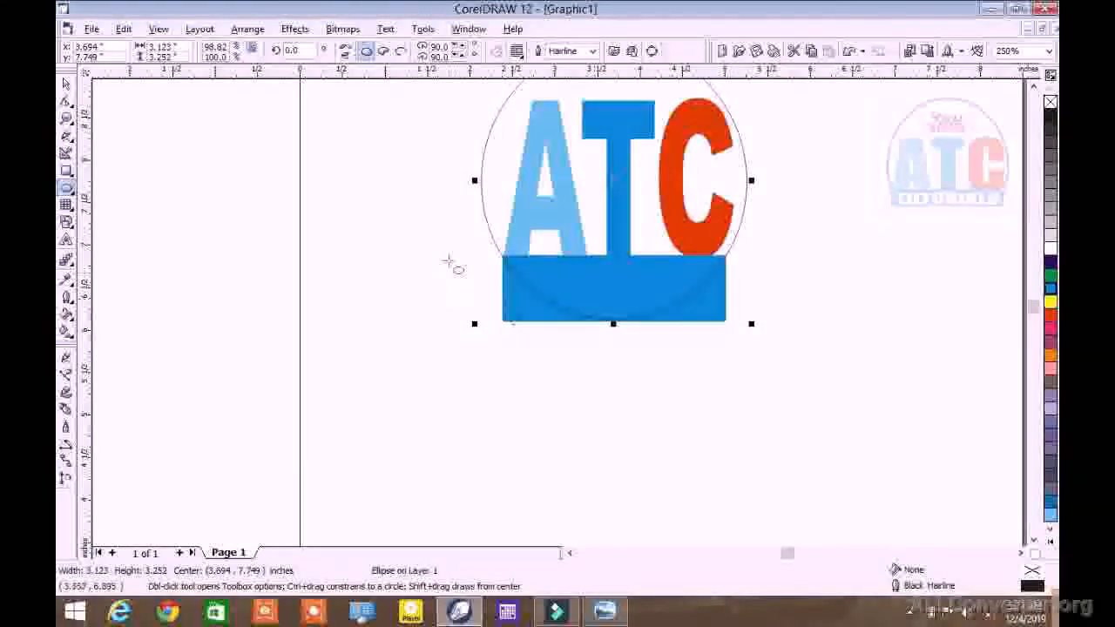
Step: Change the ellipse to a pie shape and set its starting angle to -40 degrees
click(383, 54)
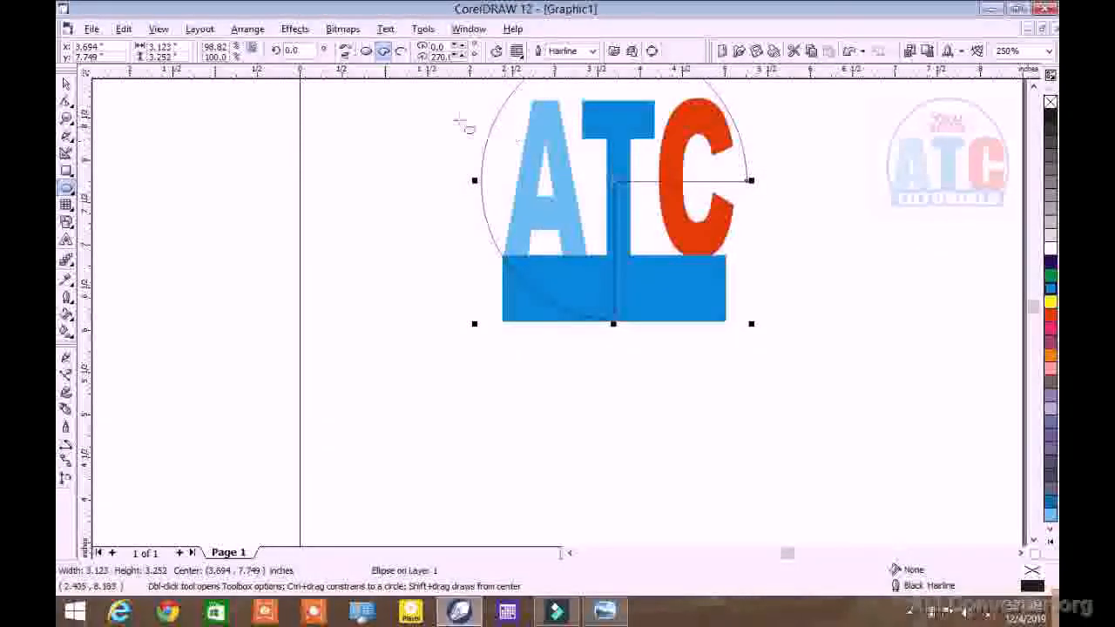
click(460, 54)
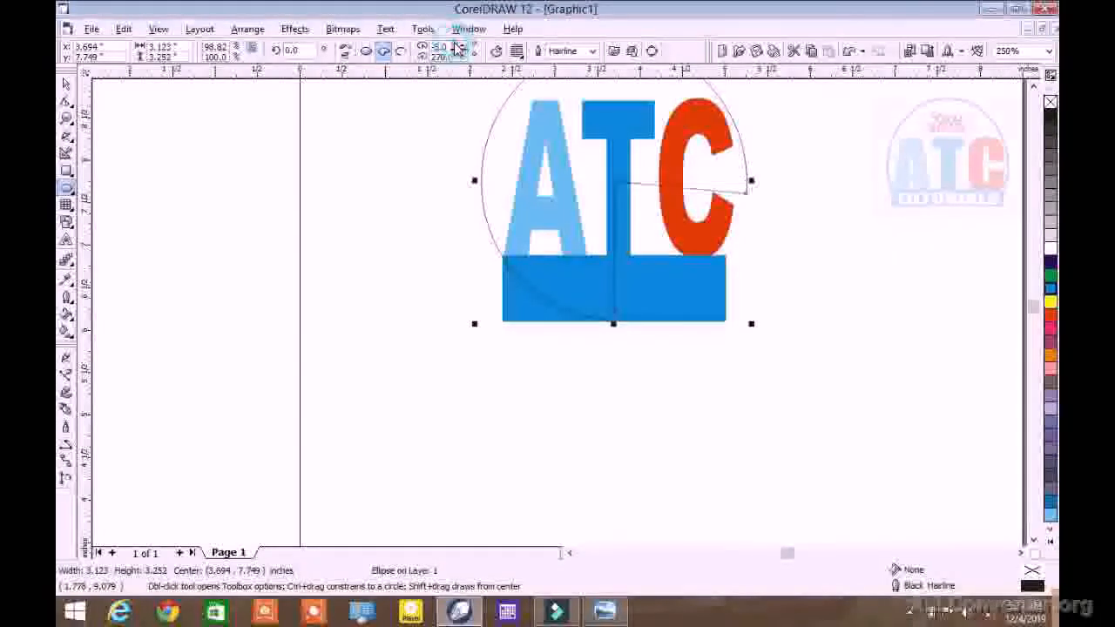
click(456, 47)
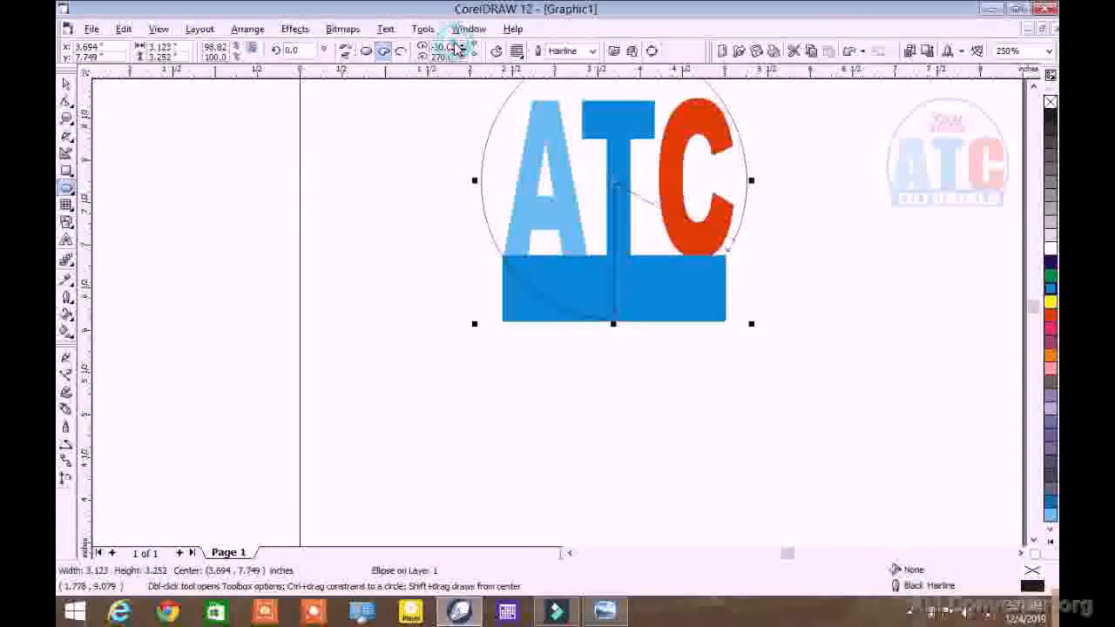
click(457, 48)
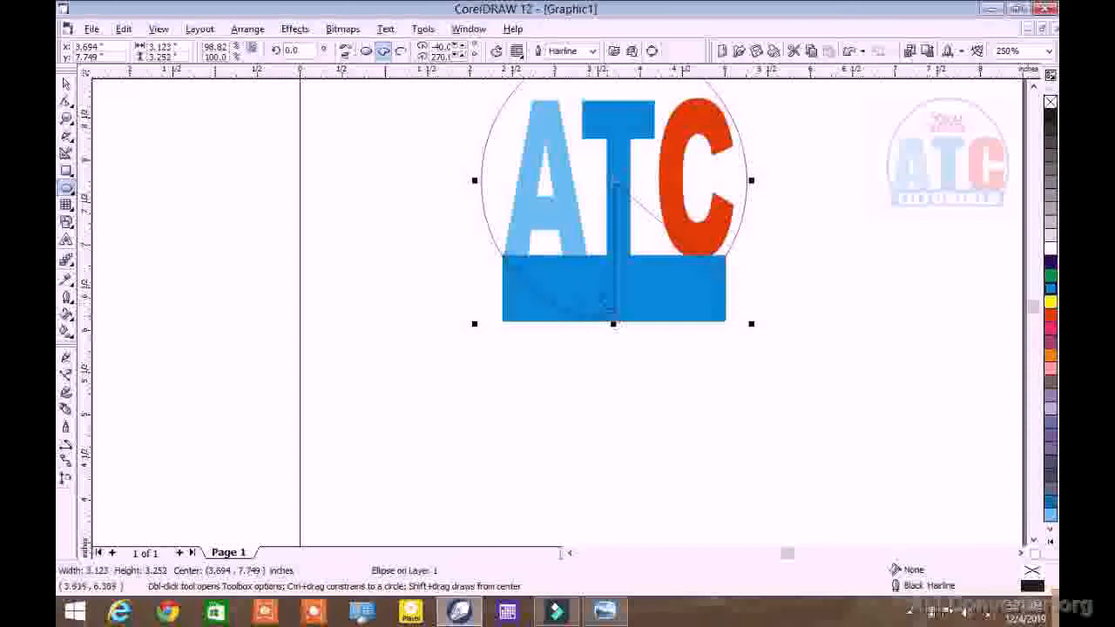
Step: Set the pie's ending angle to 220 degrees and convert it to an open arc
click(457, 58)
click(456, 57)
click(455, 57)
click(455, 58)
click(456, 57)
click(457, 58)
click(457, 58)
click(459, 53)
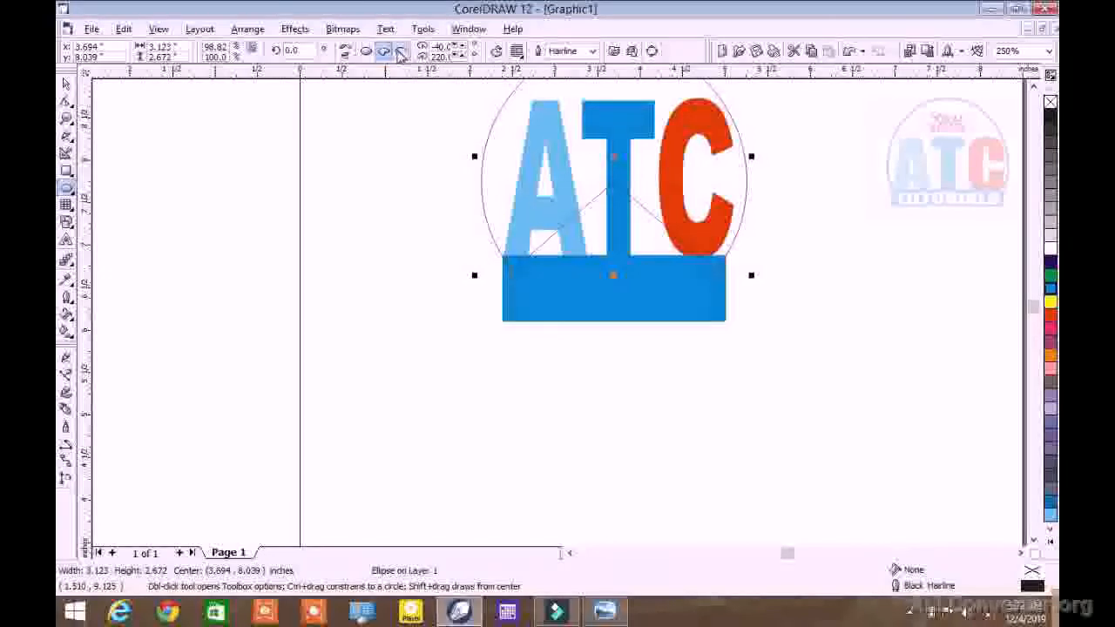
click(401, 52)
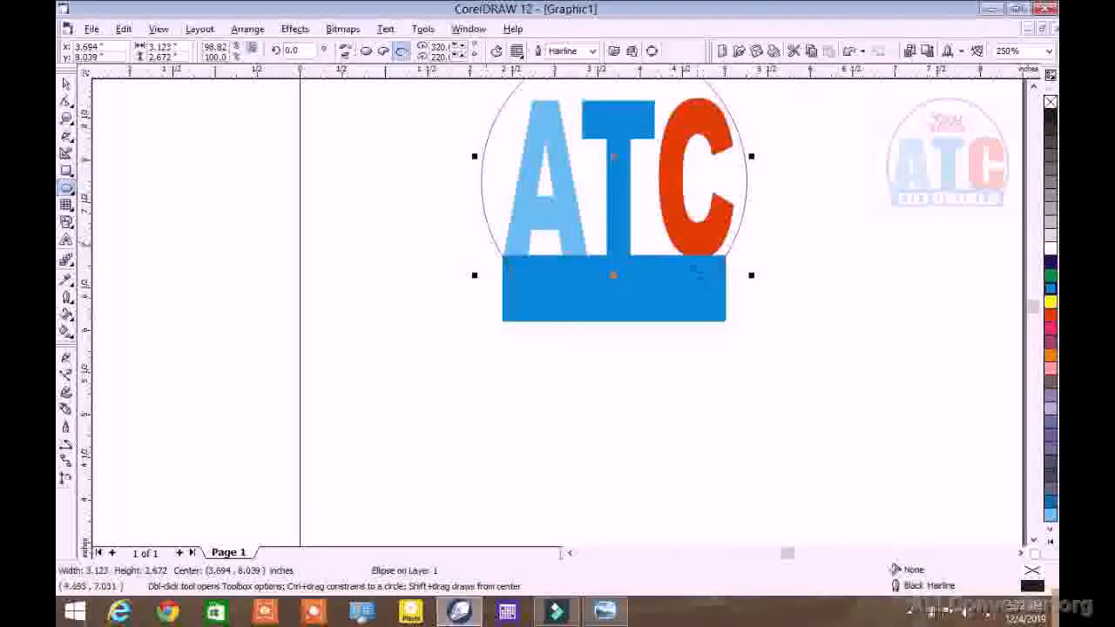
Step: Thicken the arc around the letters, trying 2.822 mm and settling on an outline width of 1.411 mm
click(593, 50)
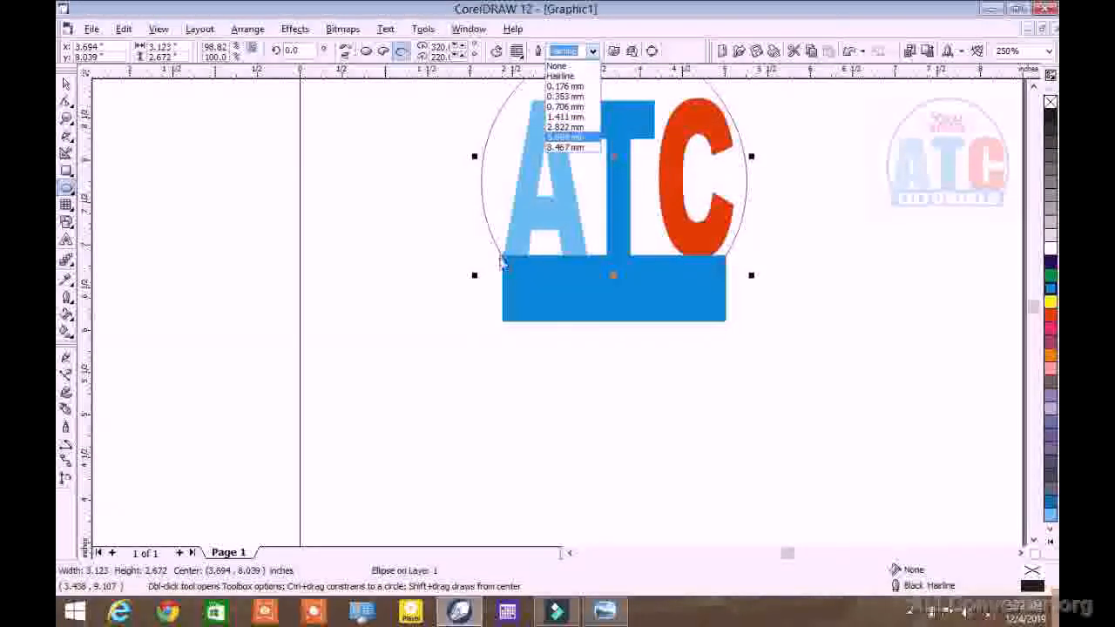
click(554, 127)
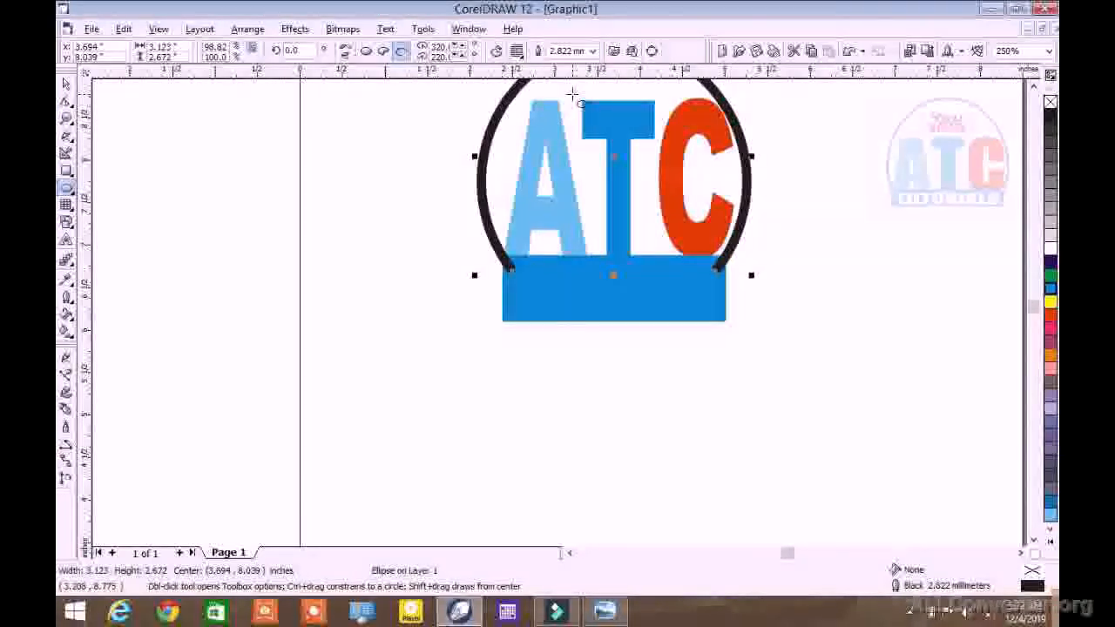
click(593, 54)
click(567, 122)
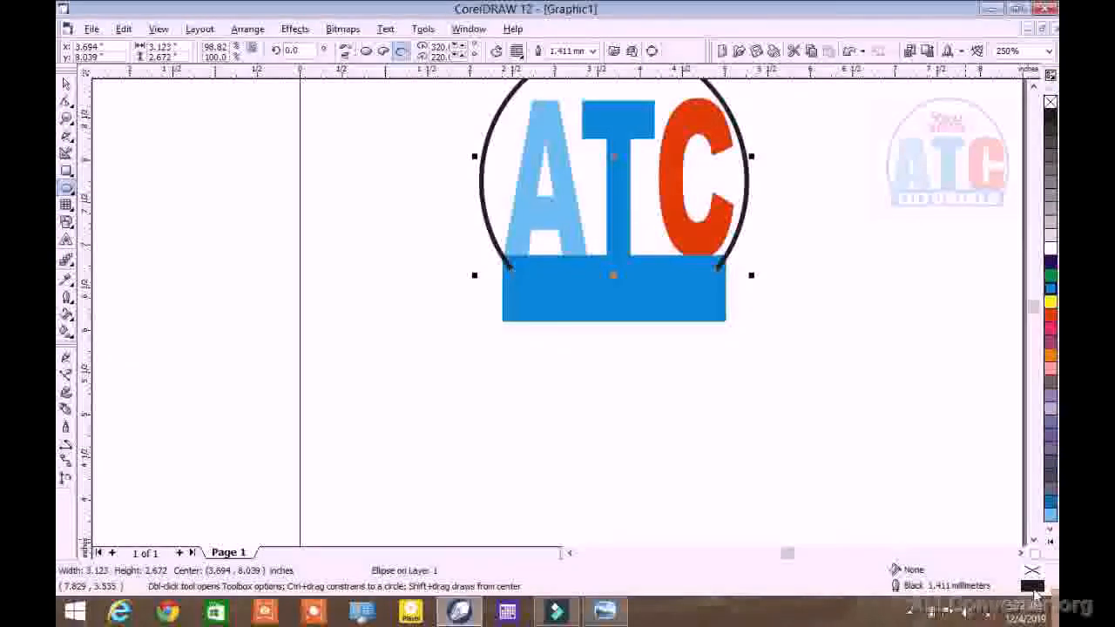
Step: Set the arc's outline colour to Cyan in the Outline Pen settings
click(1031, 587)
click(1031, 589)
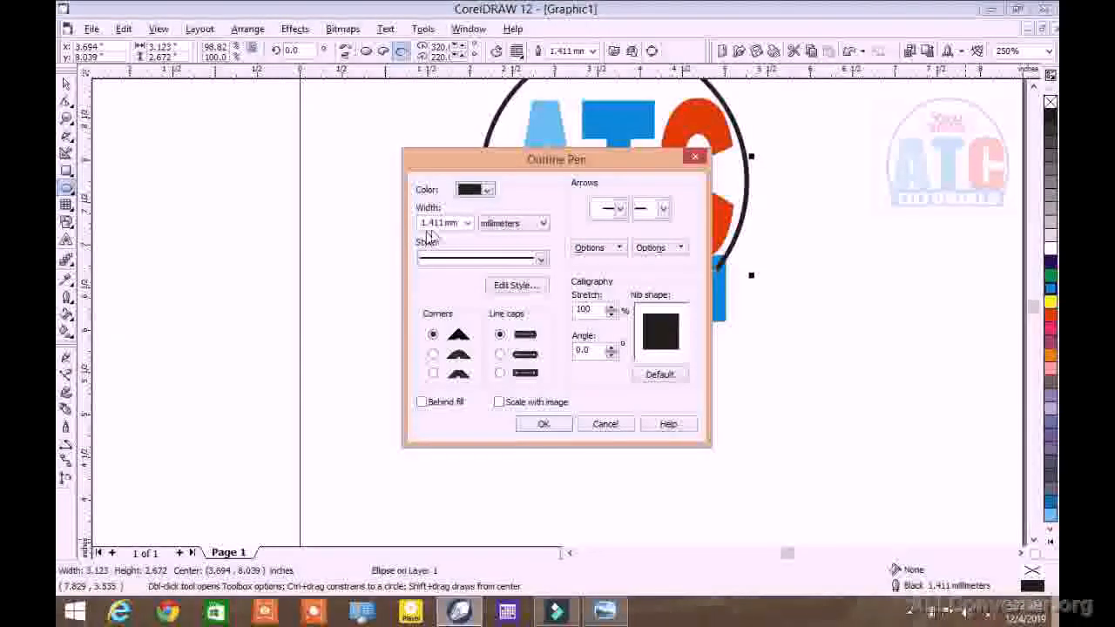
click(486, 190)
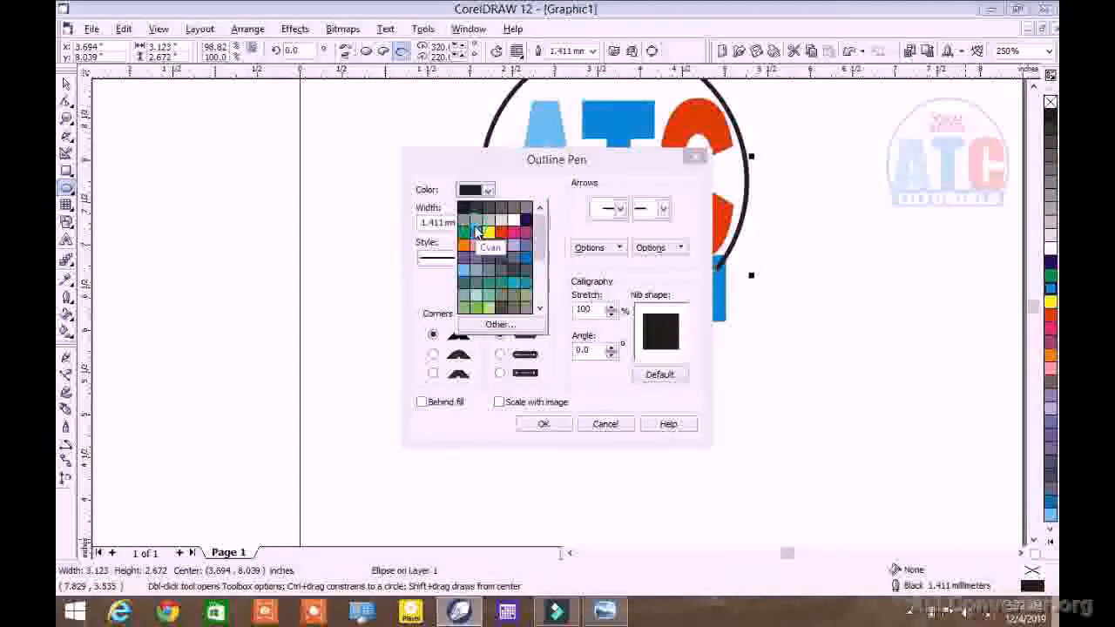
click(476, 232)
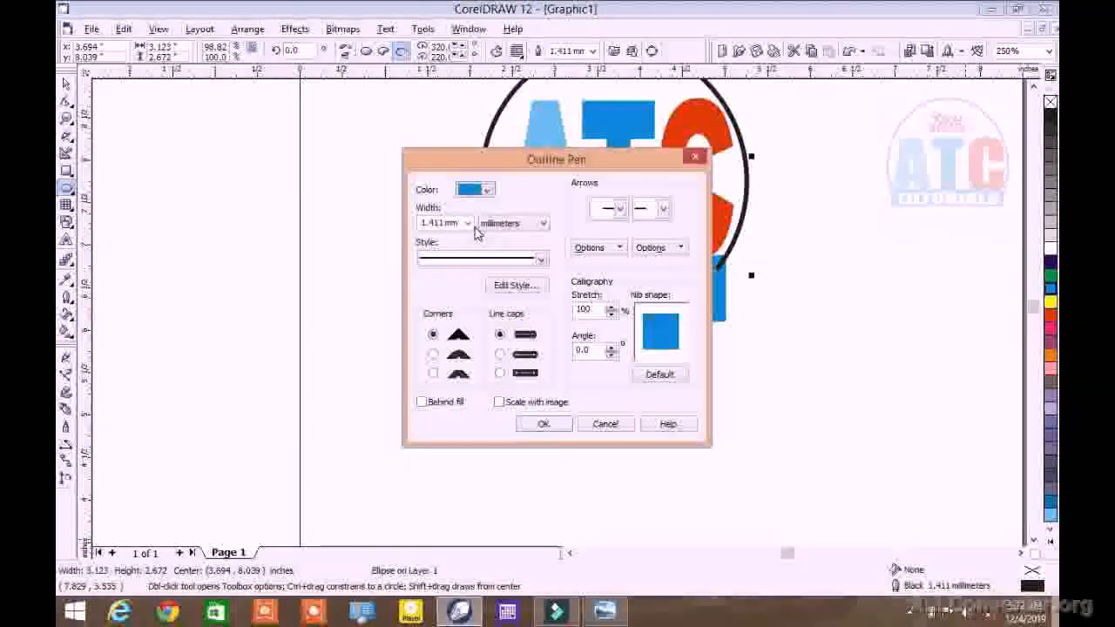
click(543, 424)
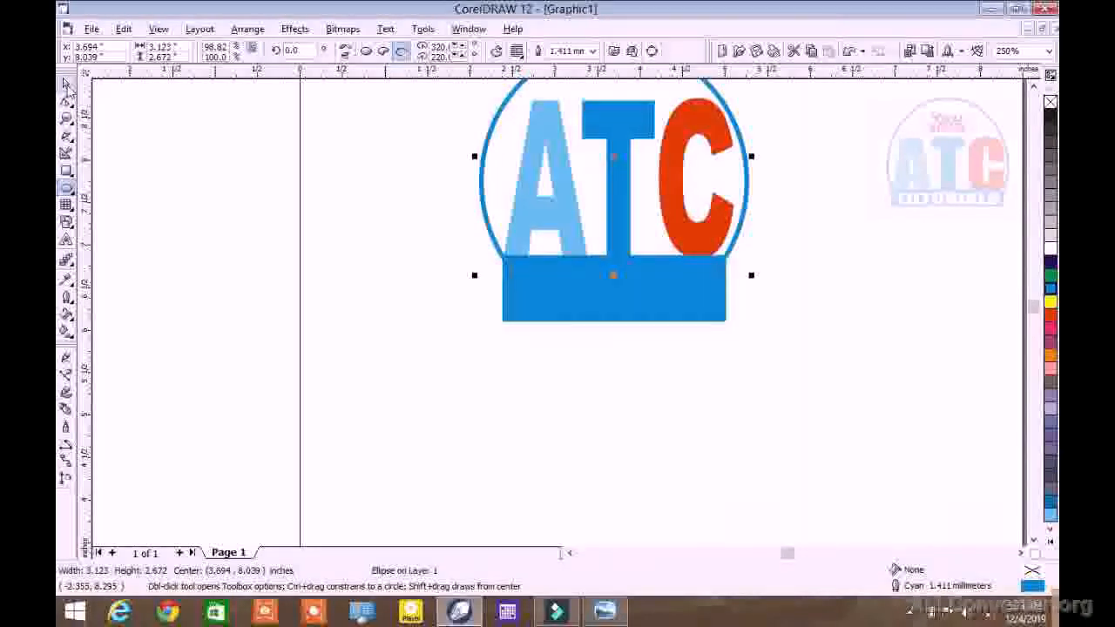
Step: Reduce the cyan banner's height to about 0.51 inches by raising its lower edge
click(65, 82)
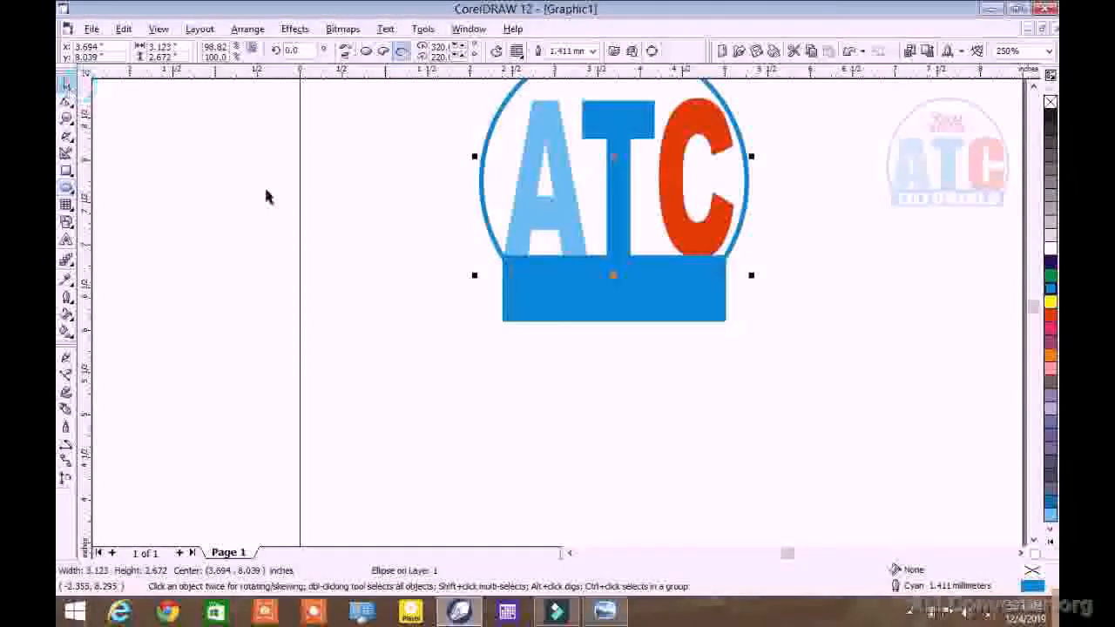
click(538, 318)
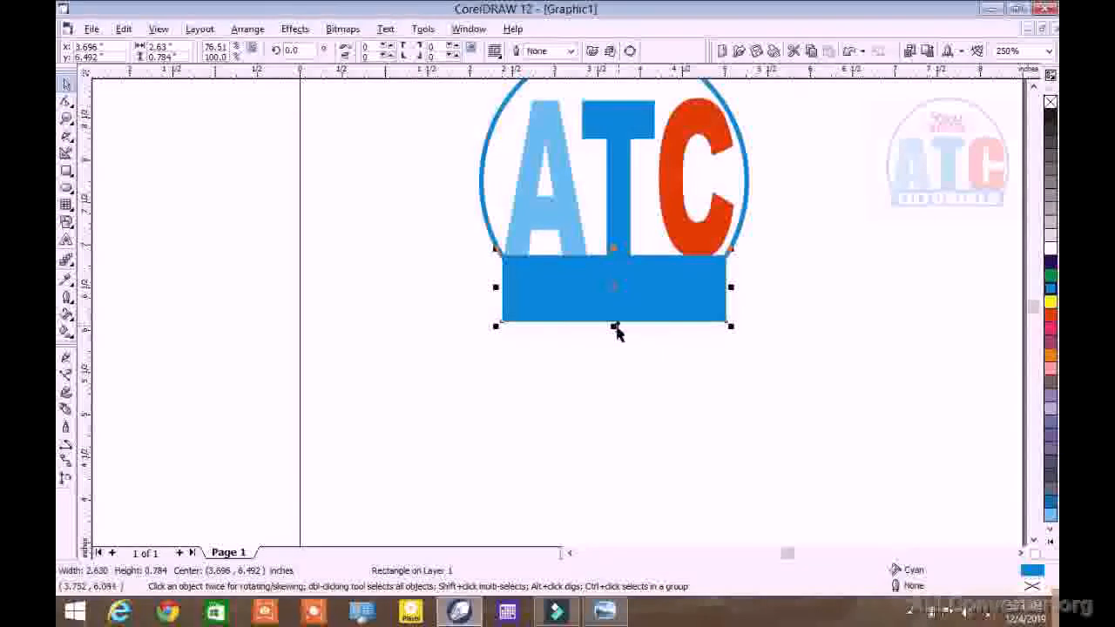
drag(615, 327, 619, 307)
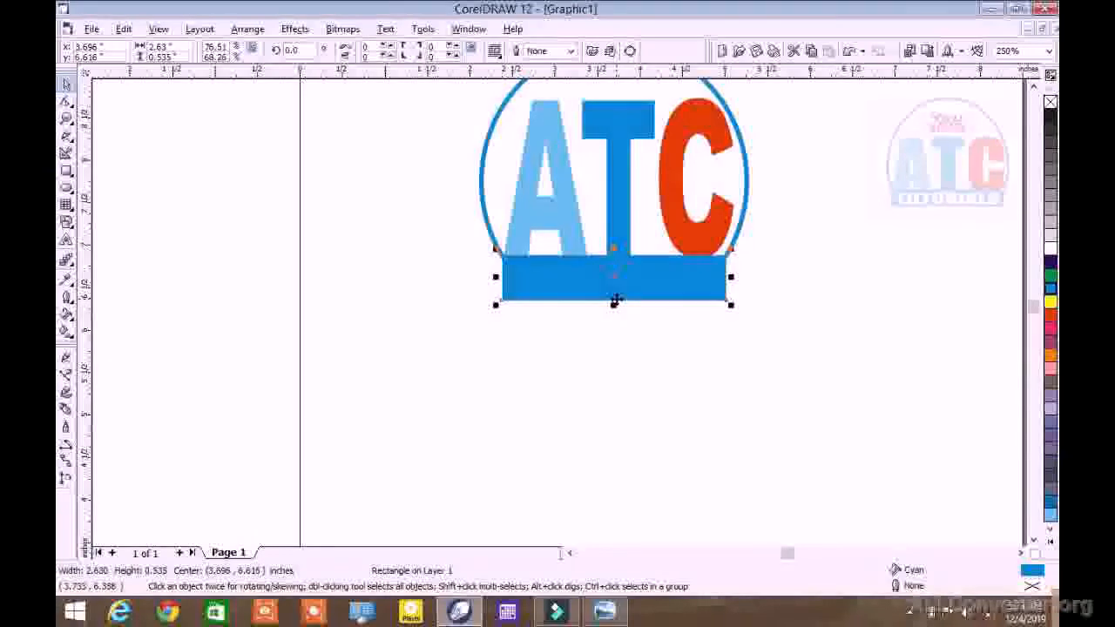
drag(613, 304, 614, 302)
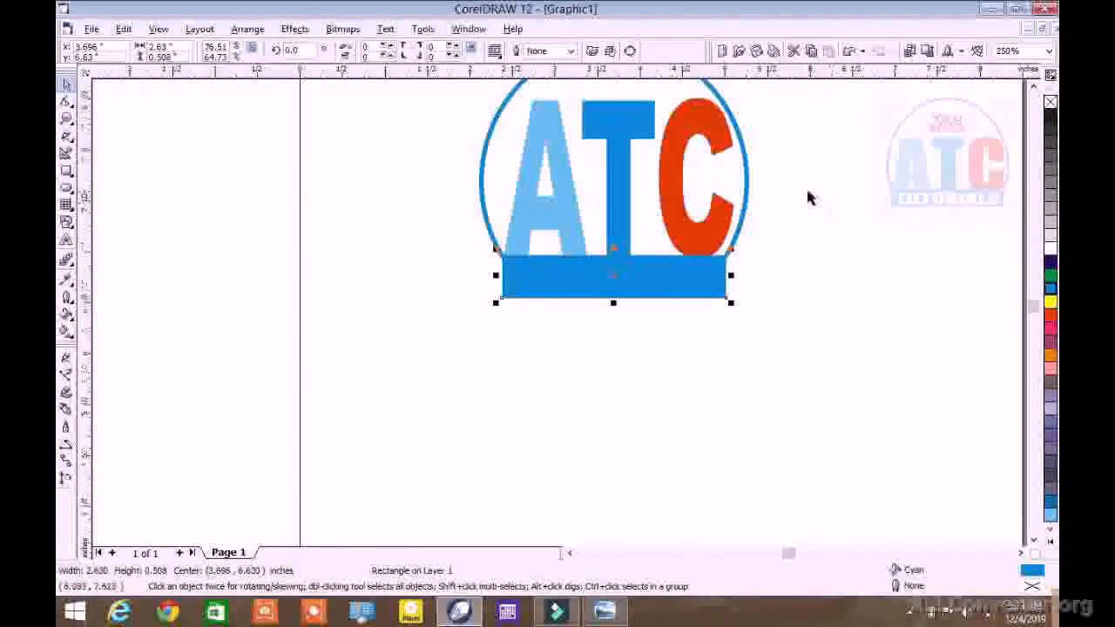
Step: Deselect the banner and examine how the arc, letters and banner fit together at different magnifications
scroll(808, 190, up, 2)
scroll(808, 190, down, 2)
scroll(807, 197, down, 3)
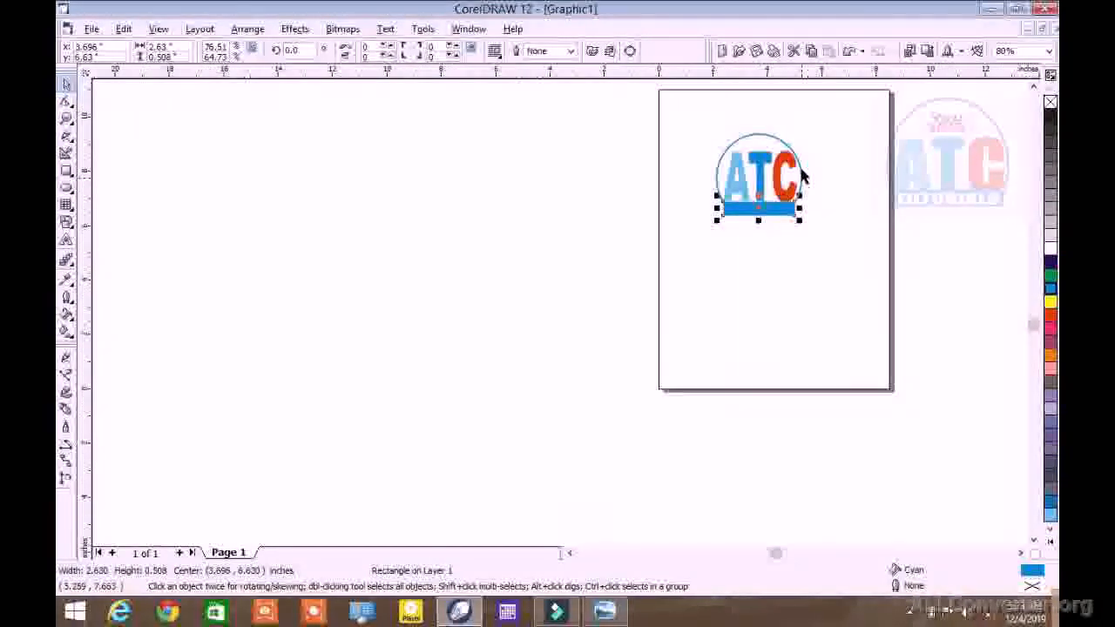
scroll(804, 165, up, 2)
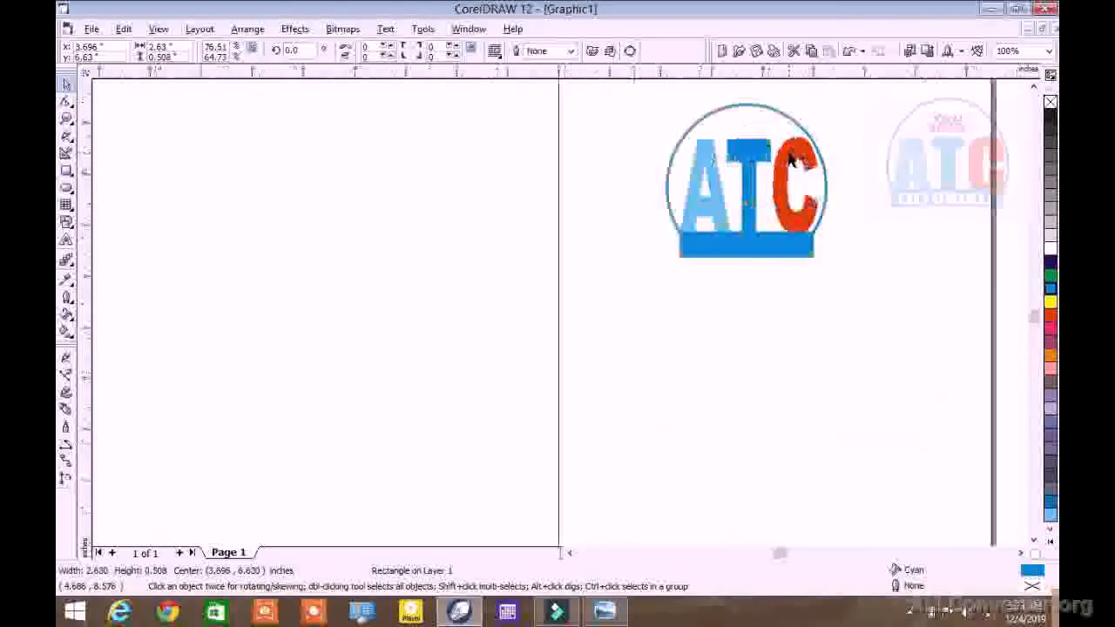
scroll(790, 158, up, 2)
scroll(789, 158, down, 3)
scroll(789, 158, up, 3)
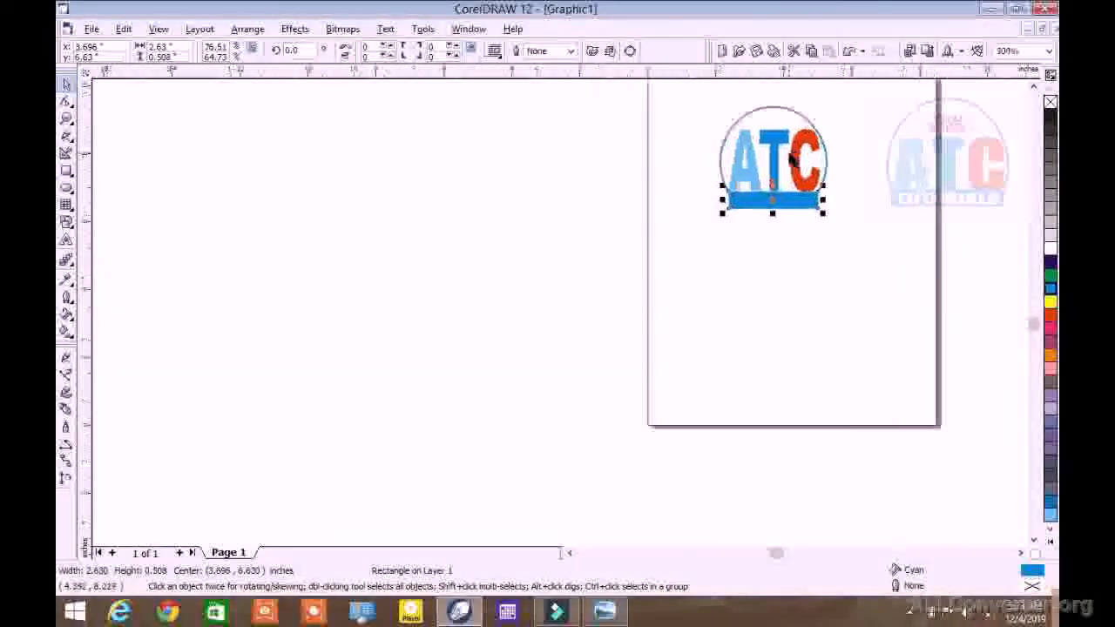
scroll(842, 150, down, 3)
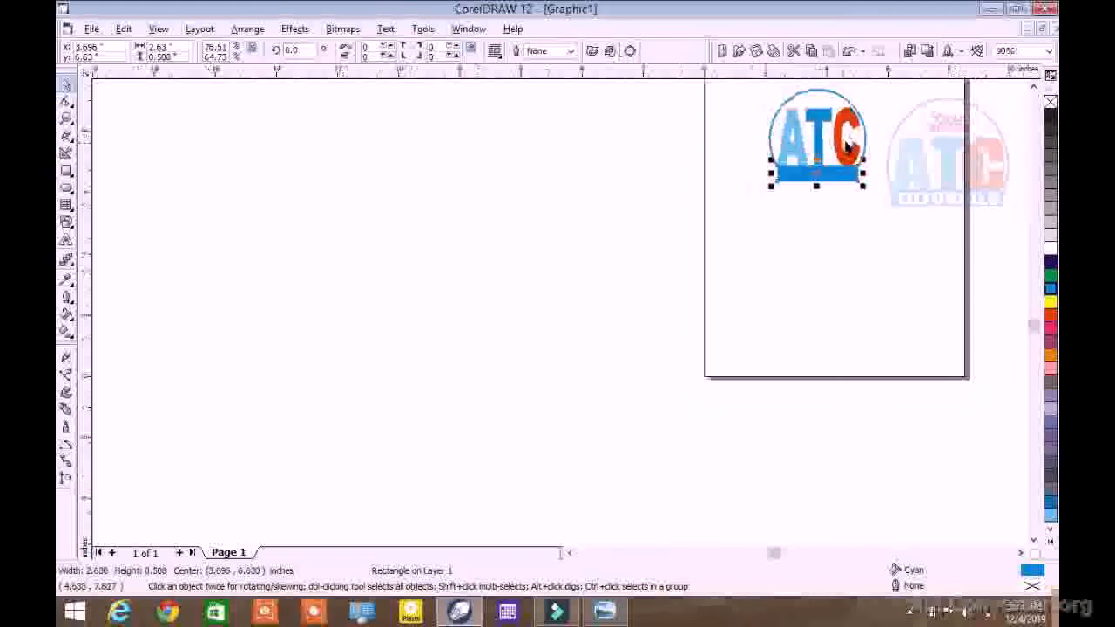
click(866, 137)
scroll(874, 89, up, 2)
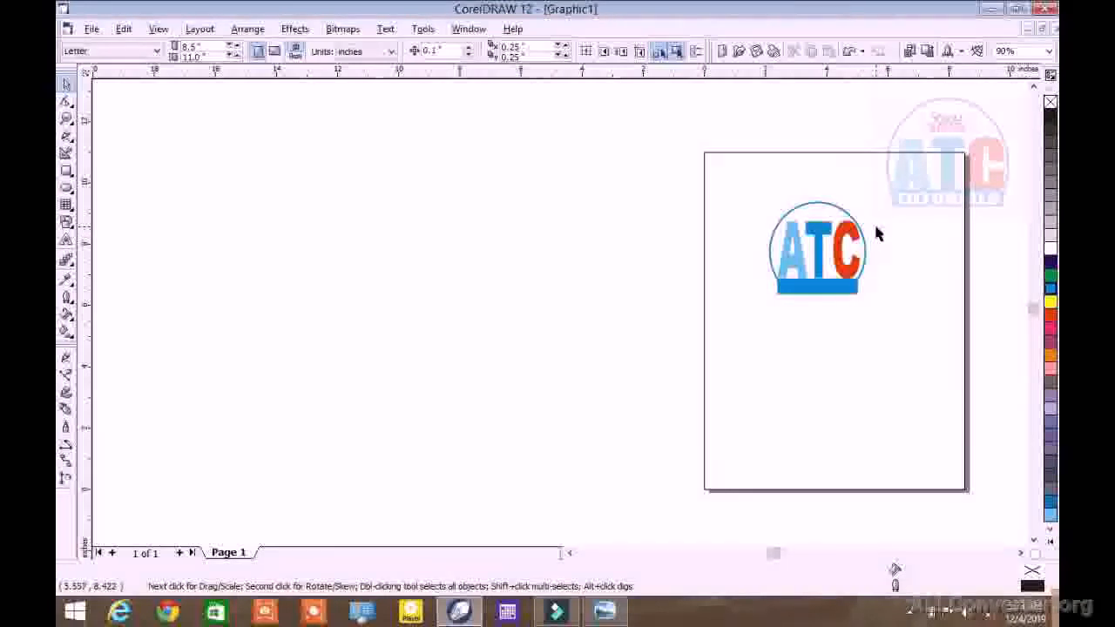
scroll(877, 232, up, 5)
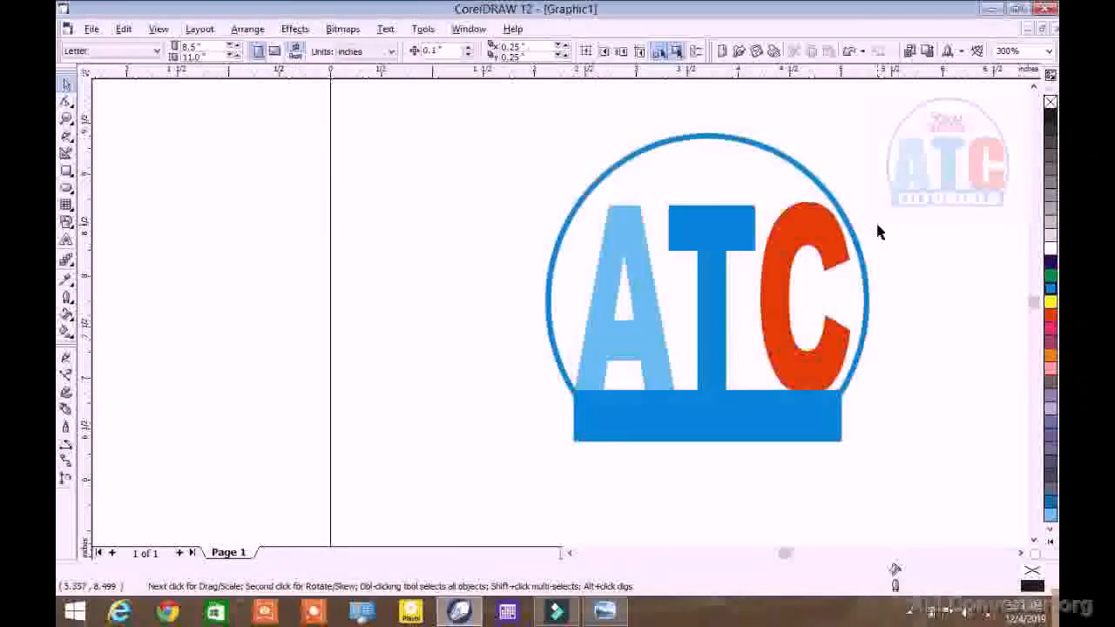
scroll(878, 232, up, 1)
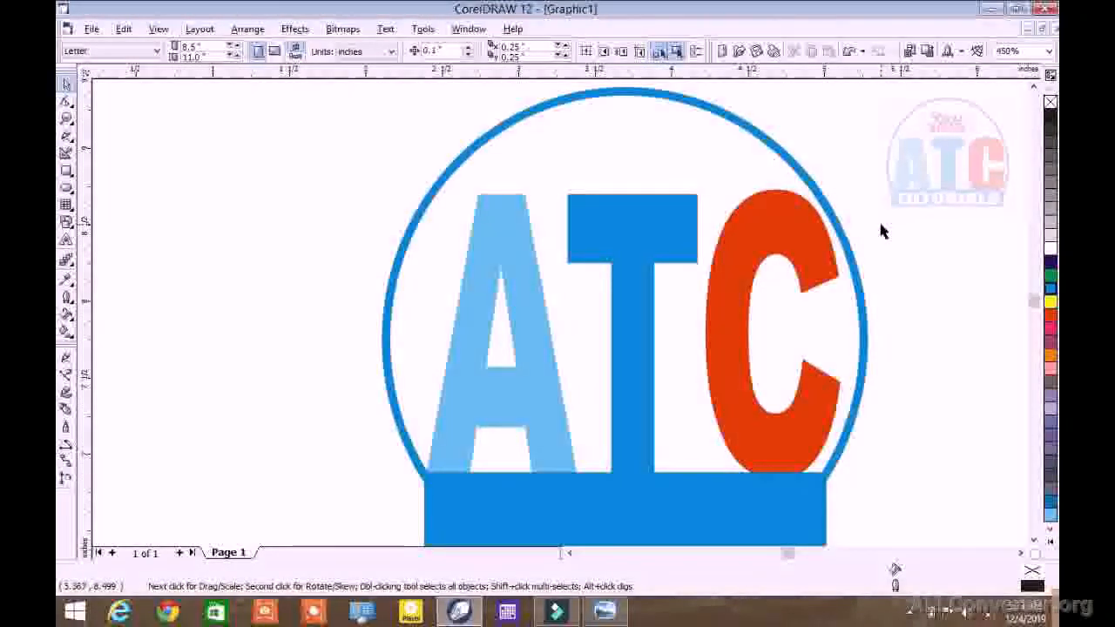
scroll(882, 231, down, 1)
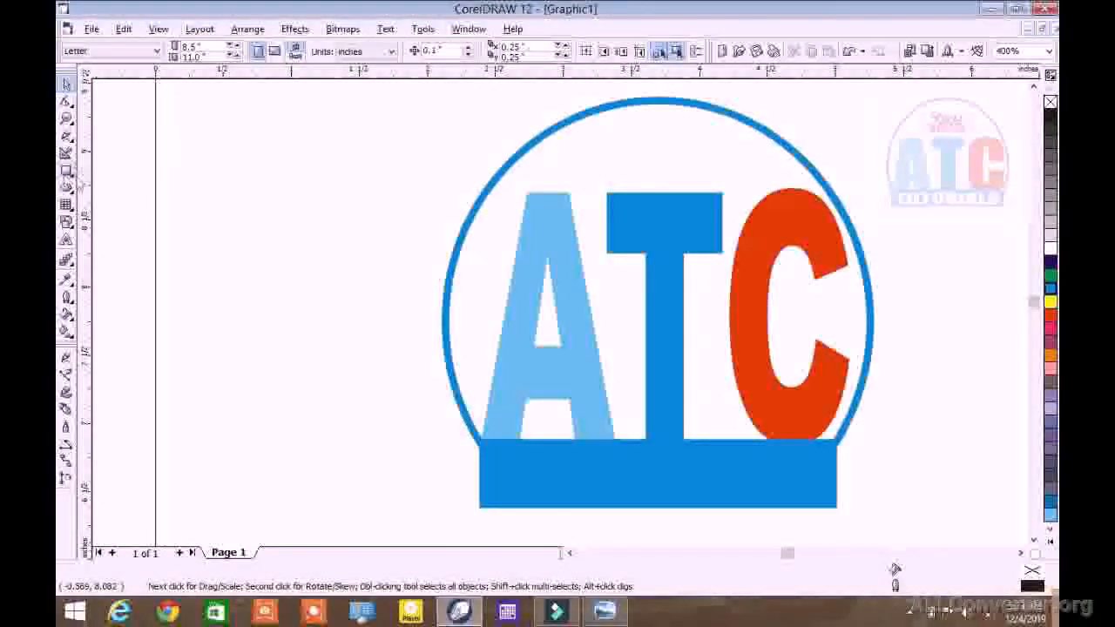
Step: Add the artistic text "TUTORIALS" starting just left of the cyan banner and running across it
click(66, 240)
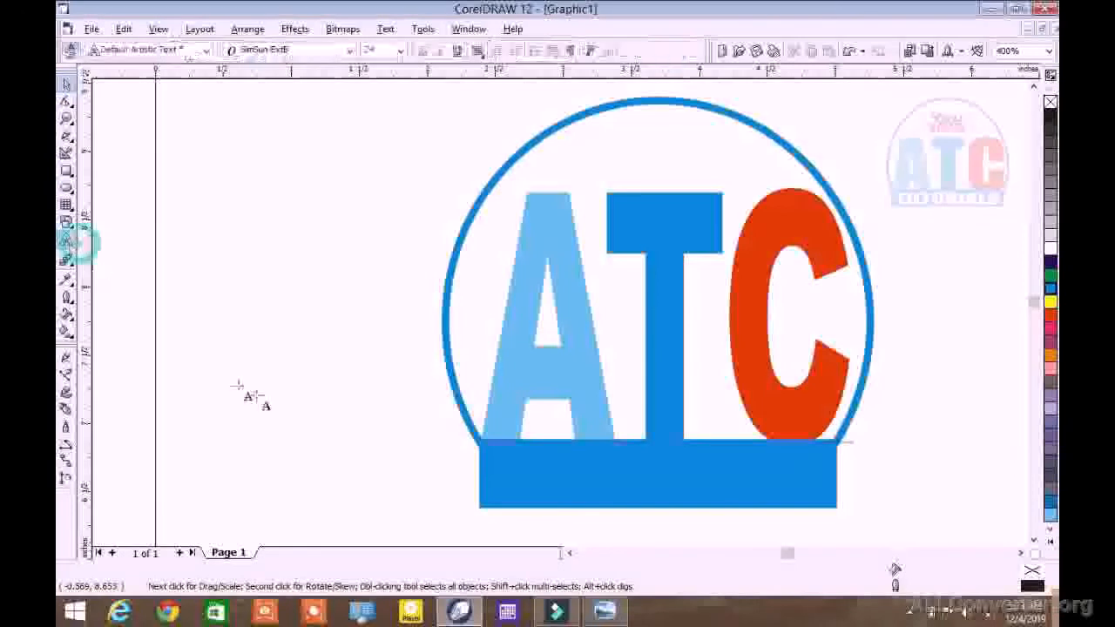
click(376, 488)
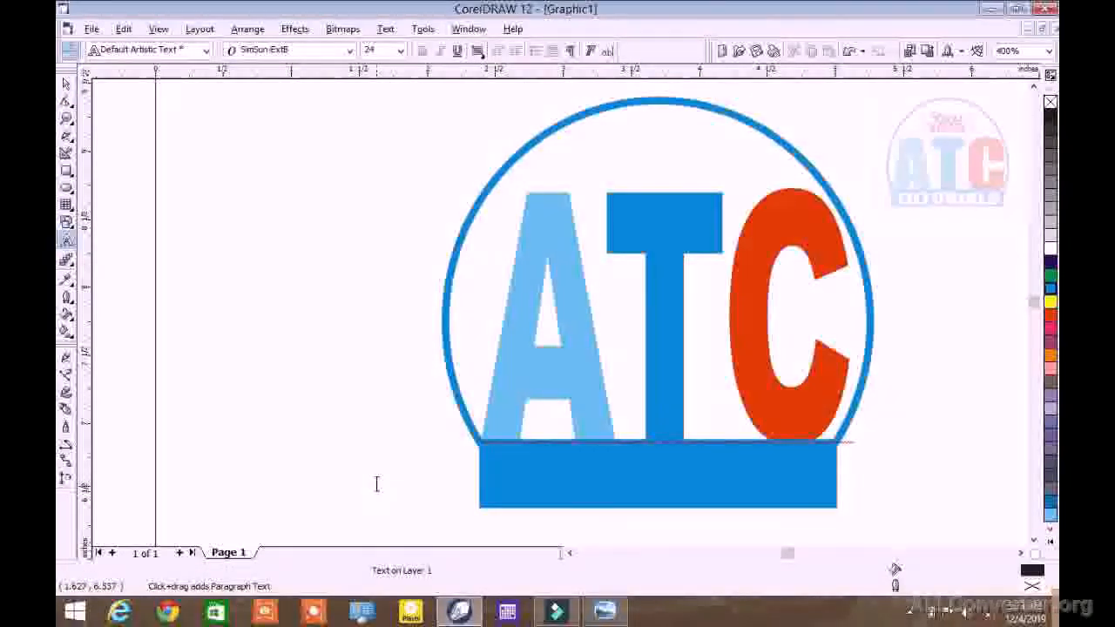
text(TU)
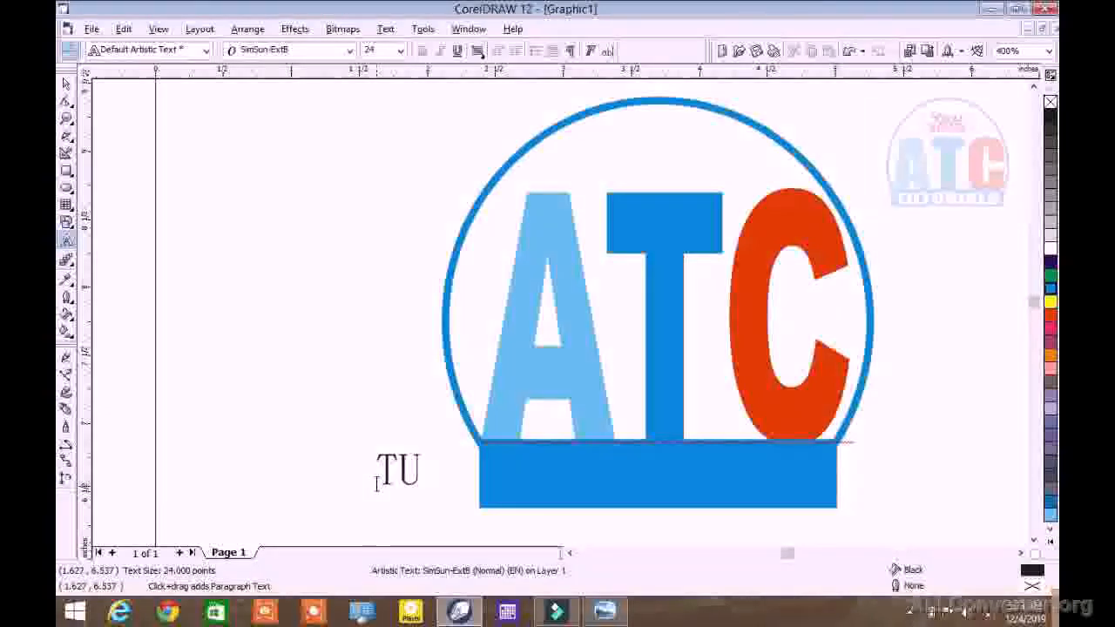
text(TORI)
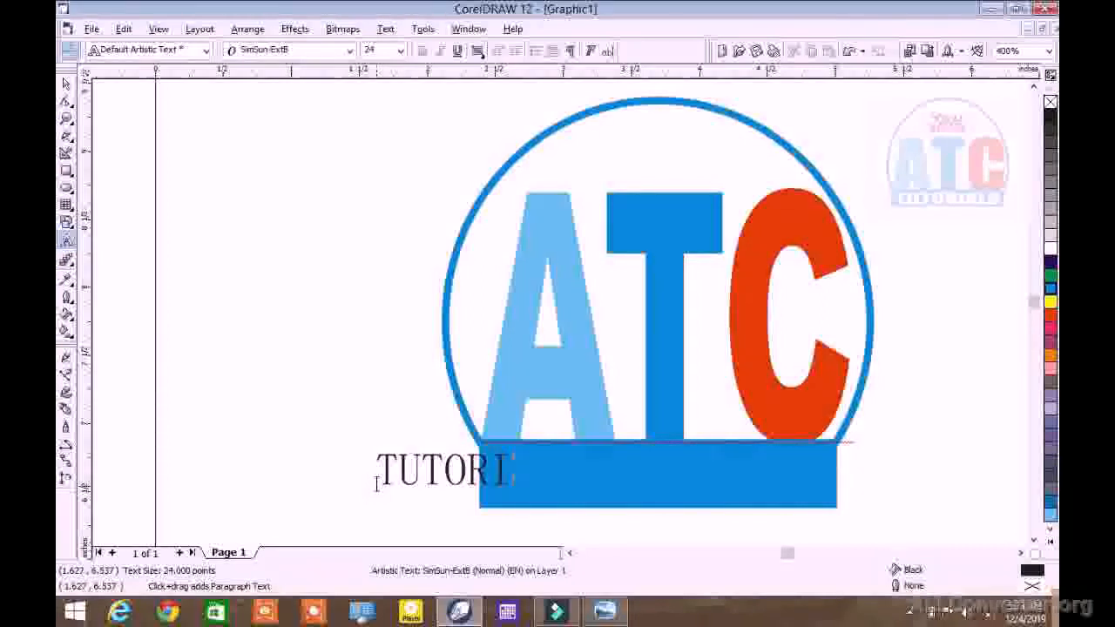
text(ALS)
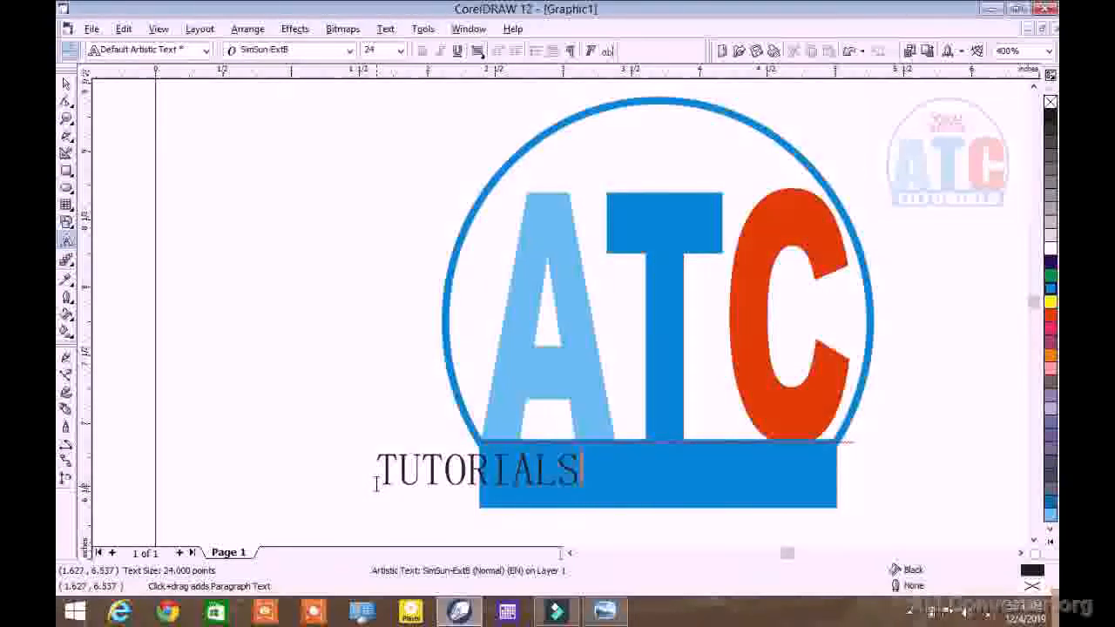